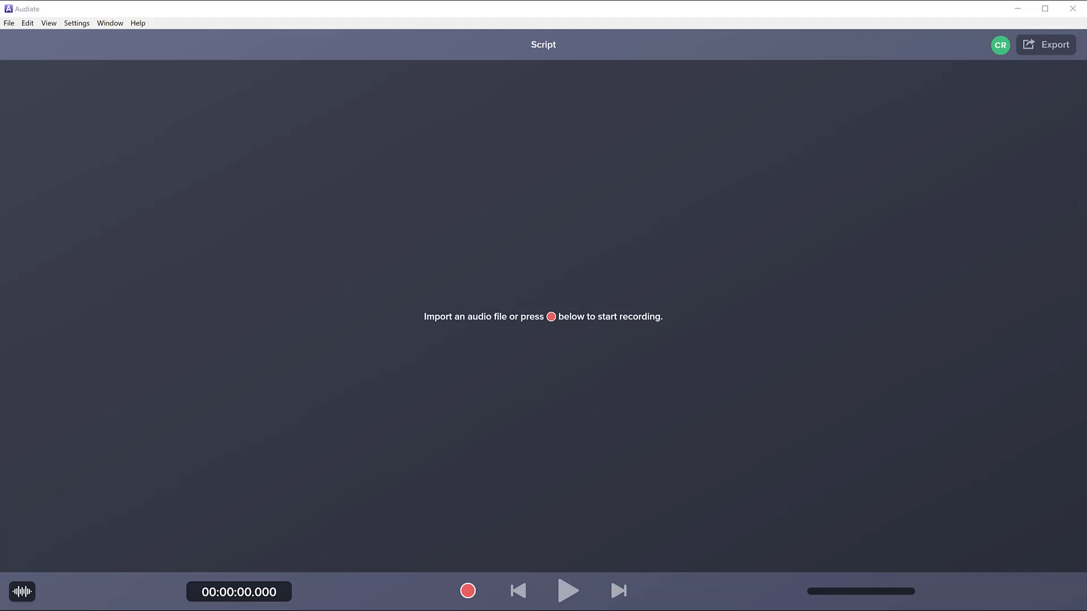
Start recording and speak the narration, letting Audiate transcribe it live with pause dots.
{"action": "left_click", "coordinate": [470, 592]}
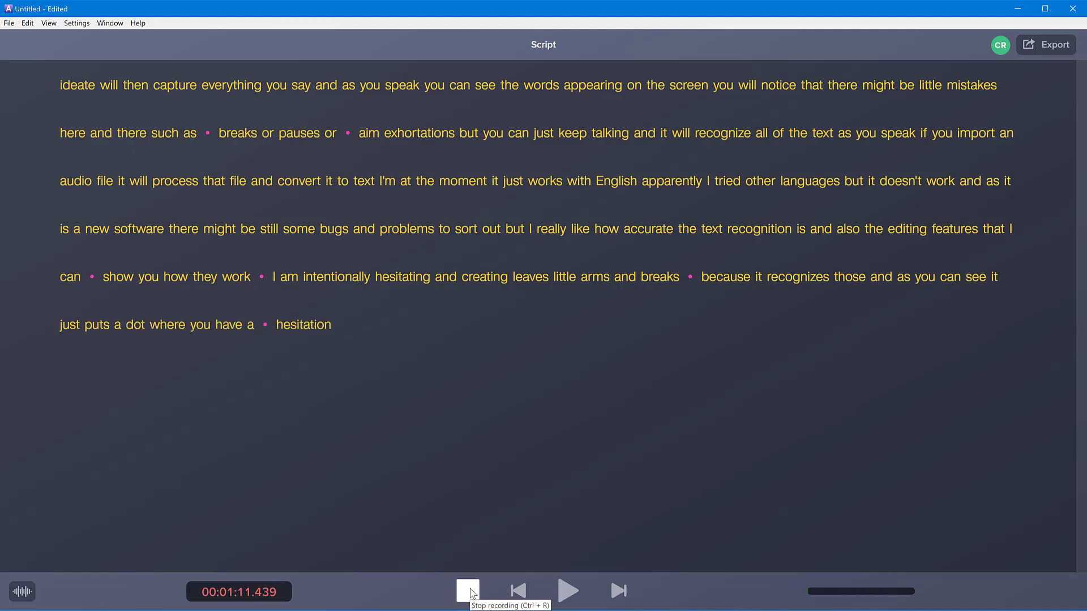
Stop the recording at about 1:11 so Audiate reprocesses the transcript with dashes.
{"action": "left_click", "coordinate": [469, 591]}
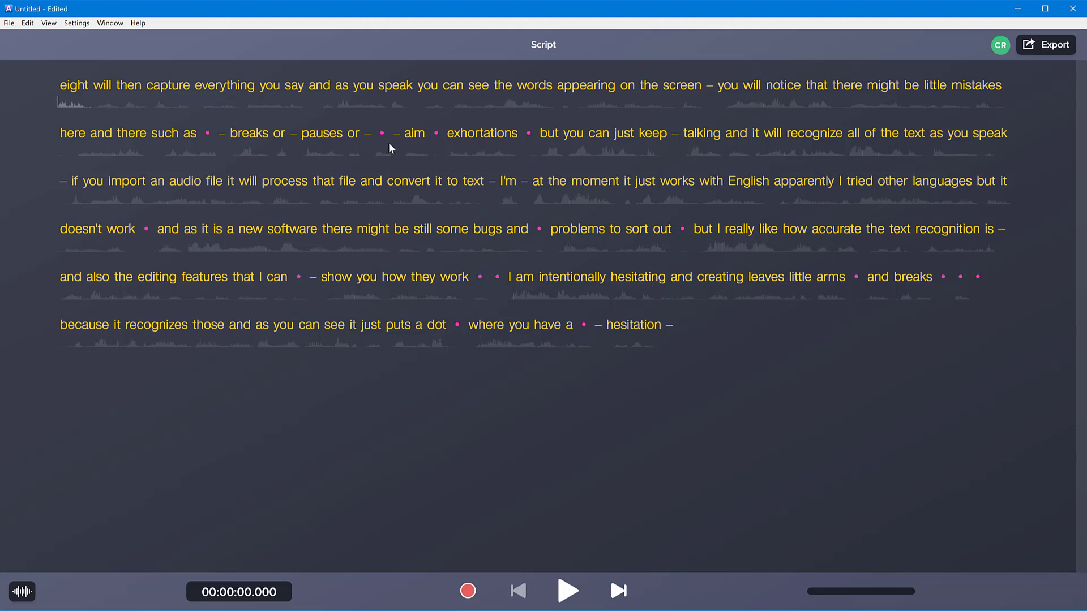
Delete the pause dot after 'such as' and play back from 'and' to check.
{"action": "left_click", "coordinate": [208, 134]}
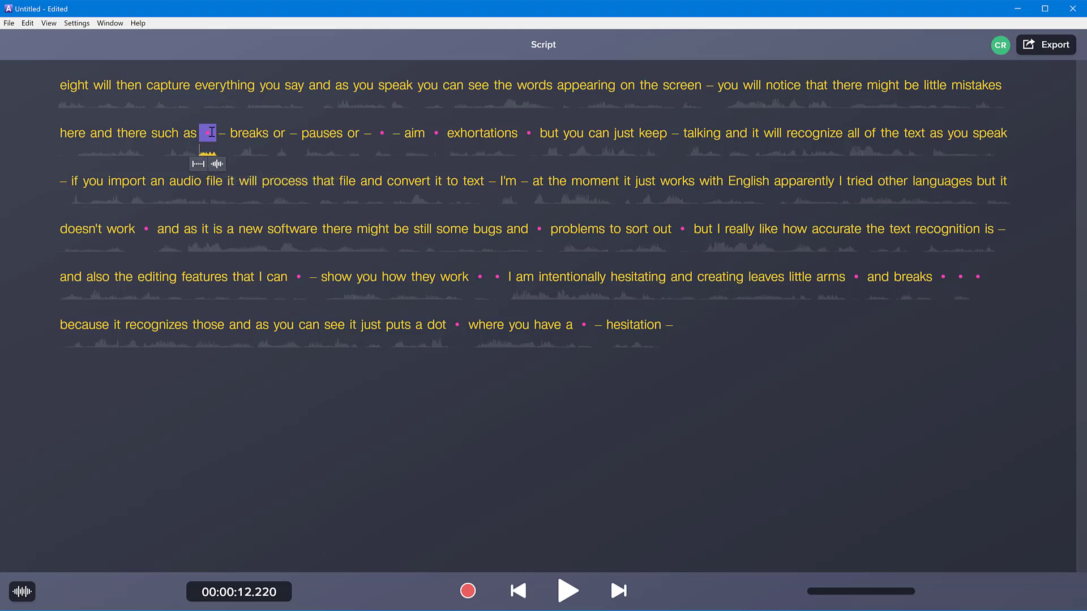
{"action": "key", "text": "Delete"}
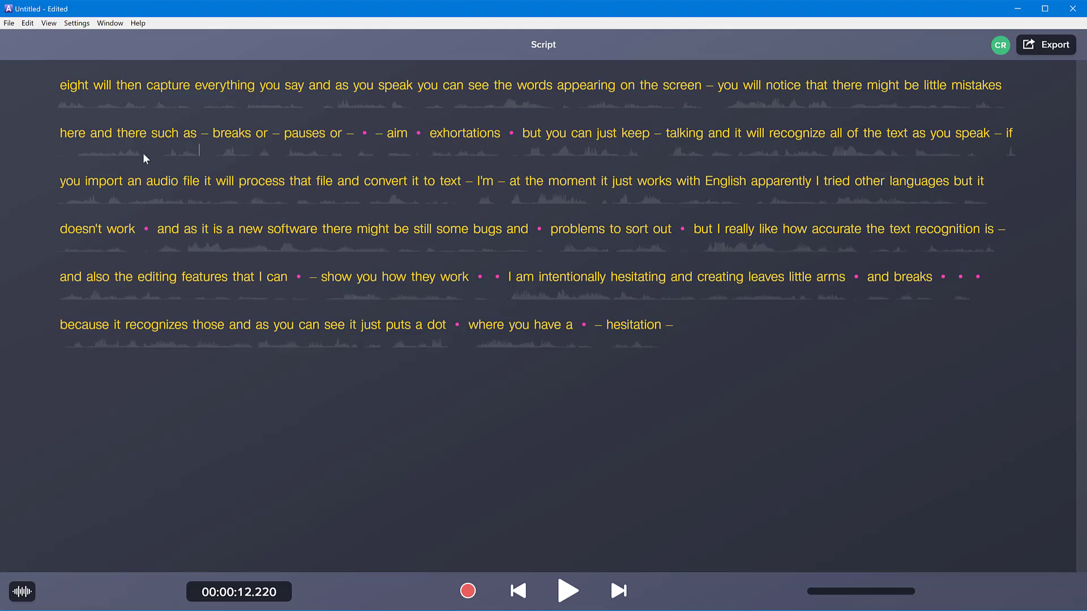
{"action": "double_click", "coordinate": [99, 134]}
{"action": "left_click", "coordinate": [562, 599]}
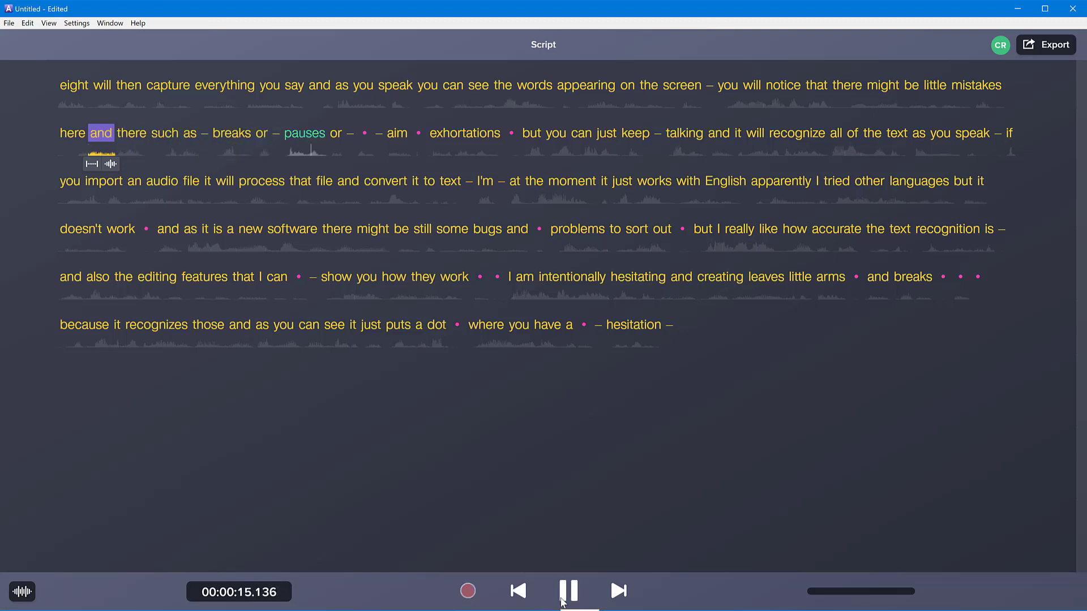
{"action": "left_click", "coordinate": [562, 601]}
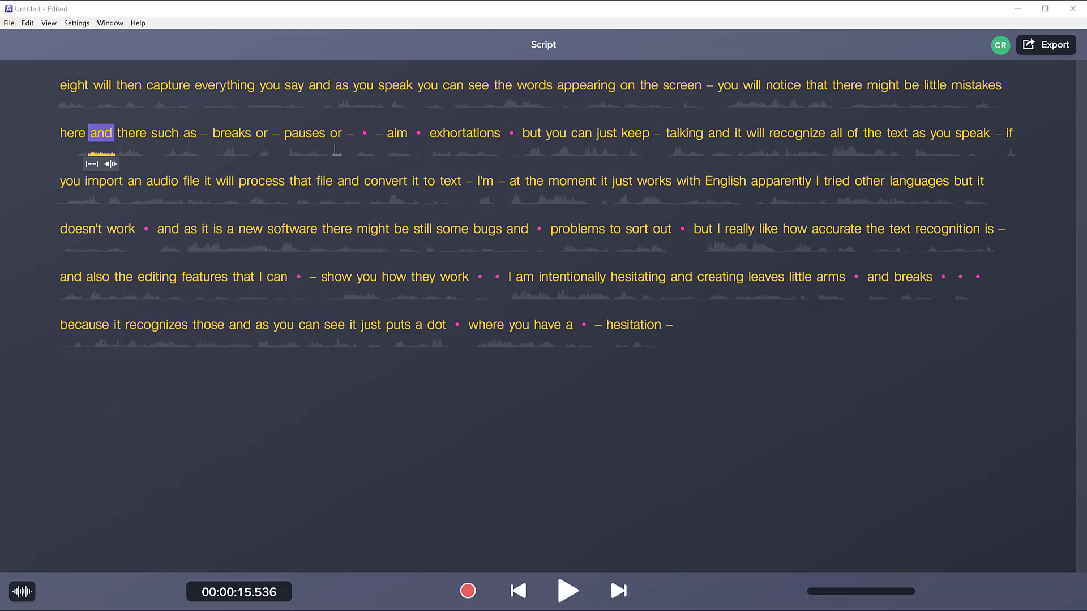
Remove the dashes and pause dots around 'such as', 'pauses', 'or' and before 'aim'.
{"action": "left_click", "coordinate": [309, 14]}
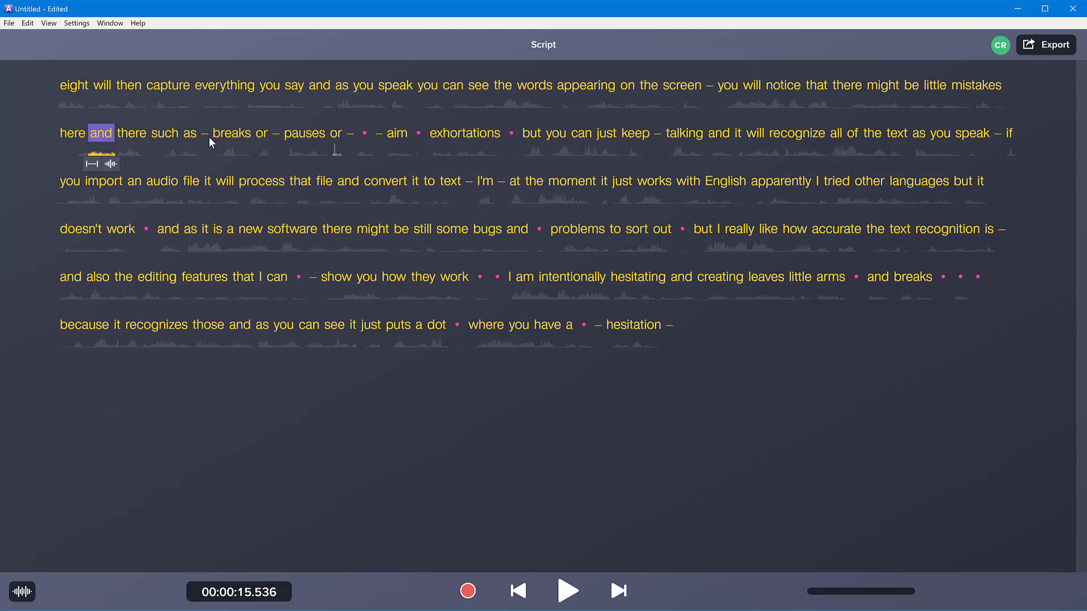
{"action": "left_click", "coordinate": [209, 138]}
{"action": "key", "text": "Delete"}
{"action": "left_click", "coordinate": [264, 134]}
{"action": "key", "text": "Delete"}
{"action": "left_click", "coordinate": [327, 134]}
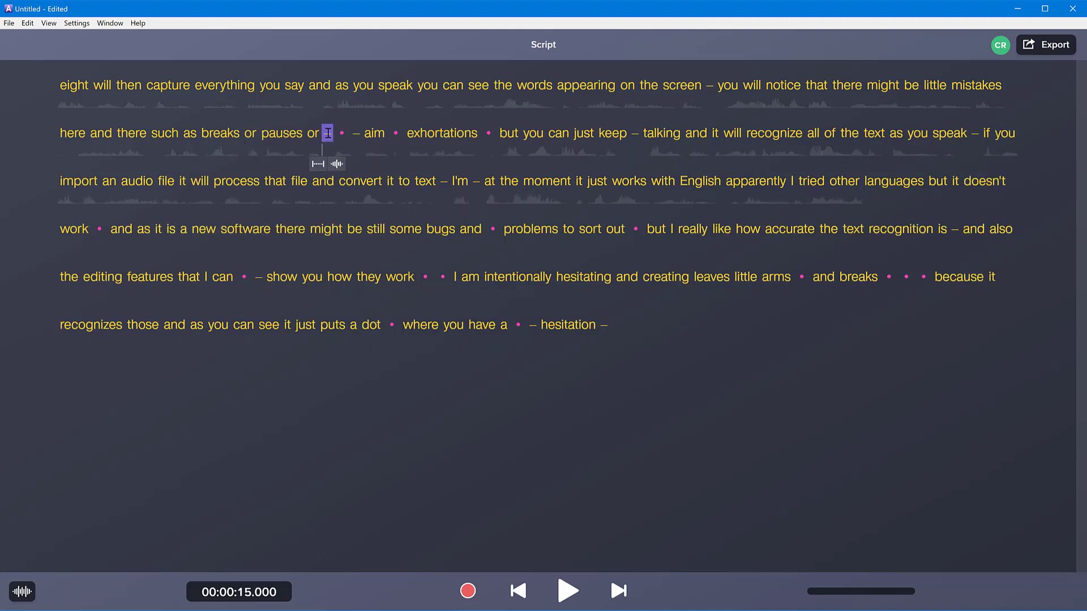
{"action": "key", "text": "Delete"}
{"action": "left_click", "coordinate": [331, 135]}
{"action": "key", "text": "Delete"}
{"action": "left_click", "coordinate": [332, 136]}
{"action": "key", "text": "Delete"}
Play back from 'here' to confirm, then delete the misheard word 'aim'.
{"action": "left_click", "coordinate": [355, 133]}
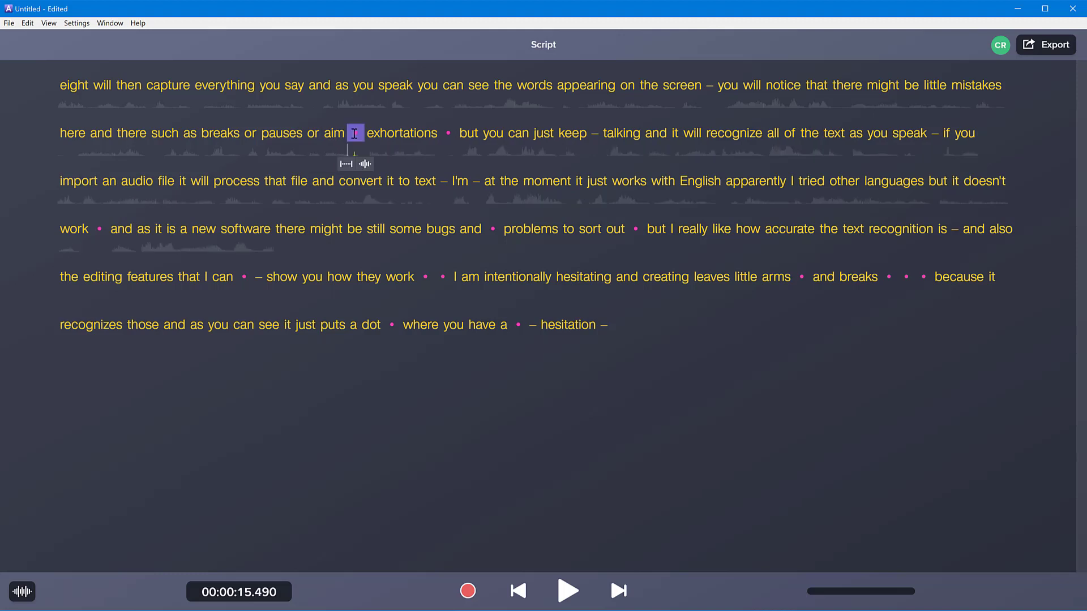
{"action": "left_click", "coordinate": [77, 135]}
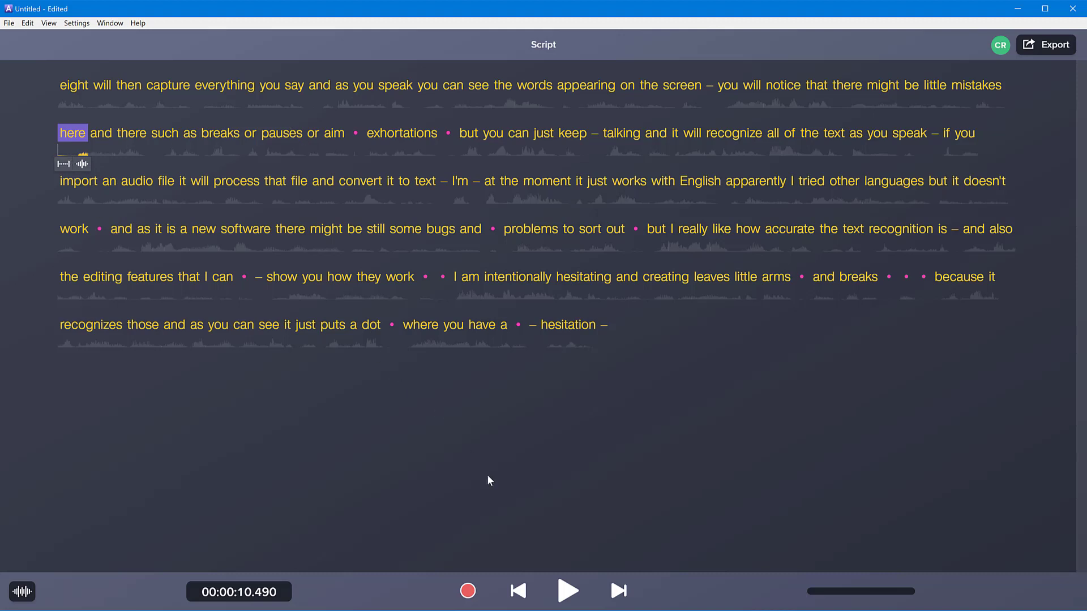
{"action": "left_click", "coordinate": [567, 592]}
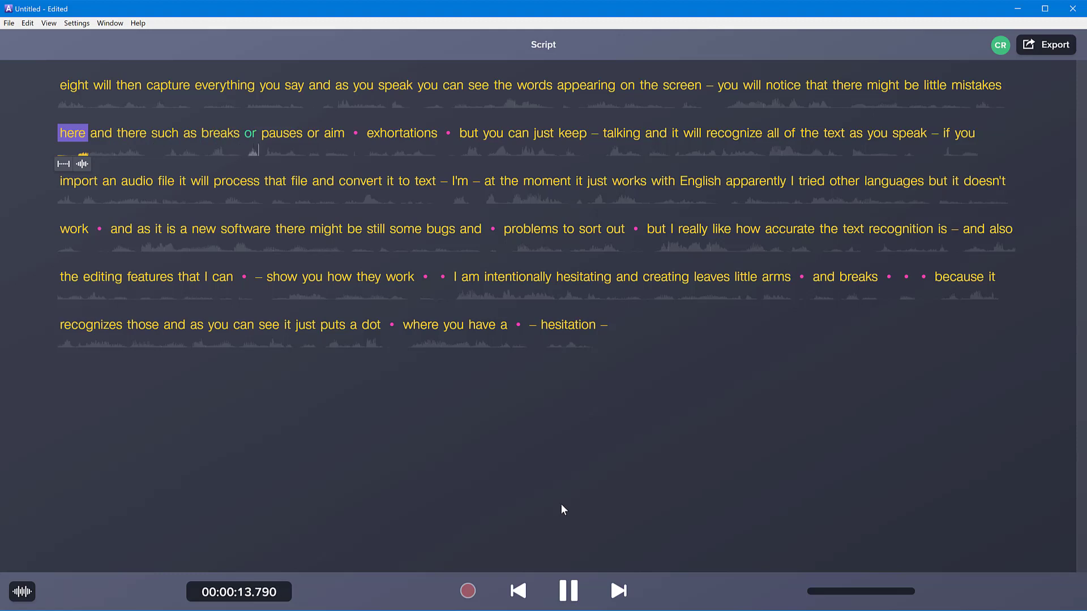
{"action": "left_click", "coordinate": [568, 592]}
{"action": "left_click", "coordinate": [339, 136]}
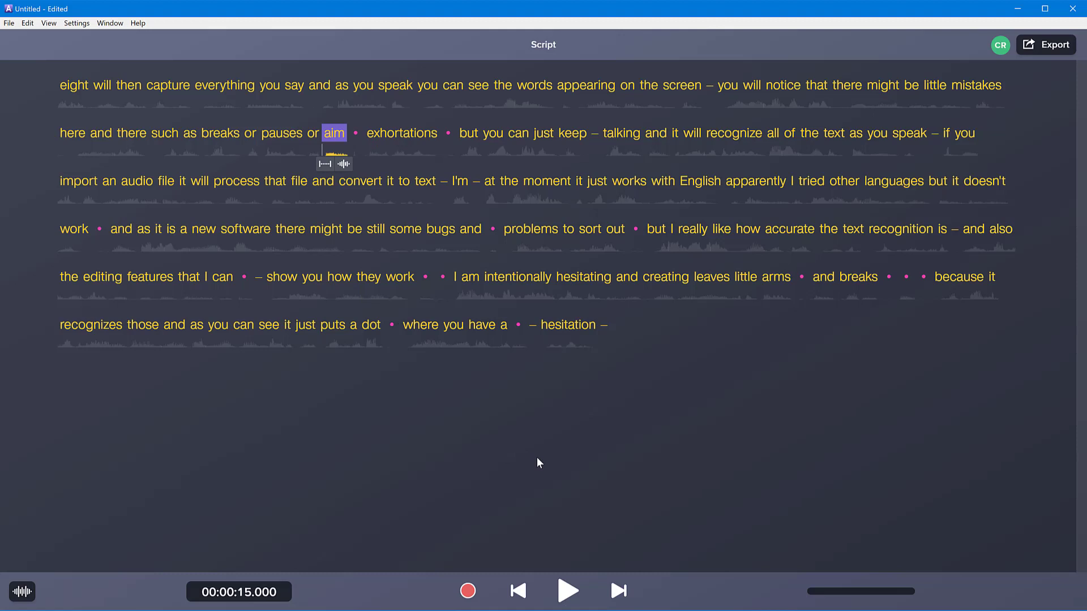
{"action": "key", "text": "Delete"}
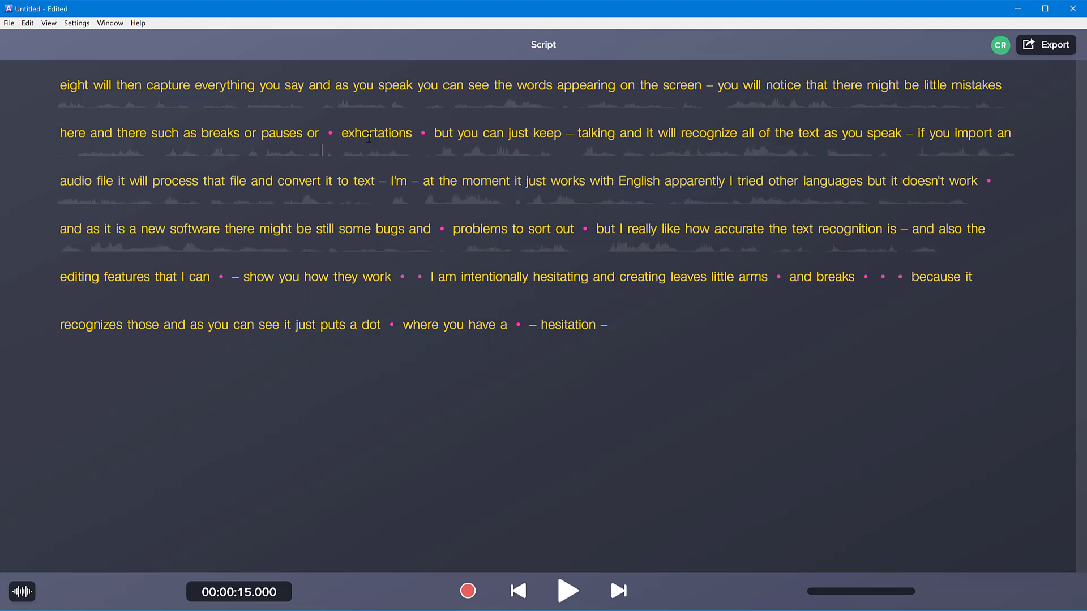
Play the word 'exhortations' to hear what was actually said.
{"action": "left_click", "coordinate": [364, 140]}
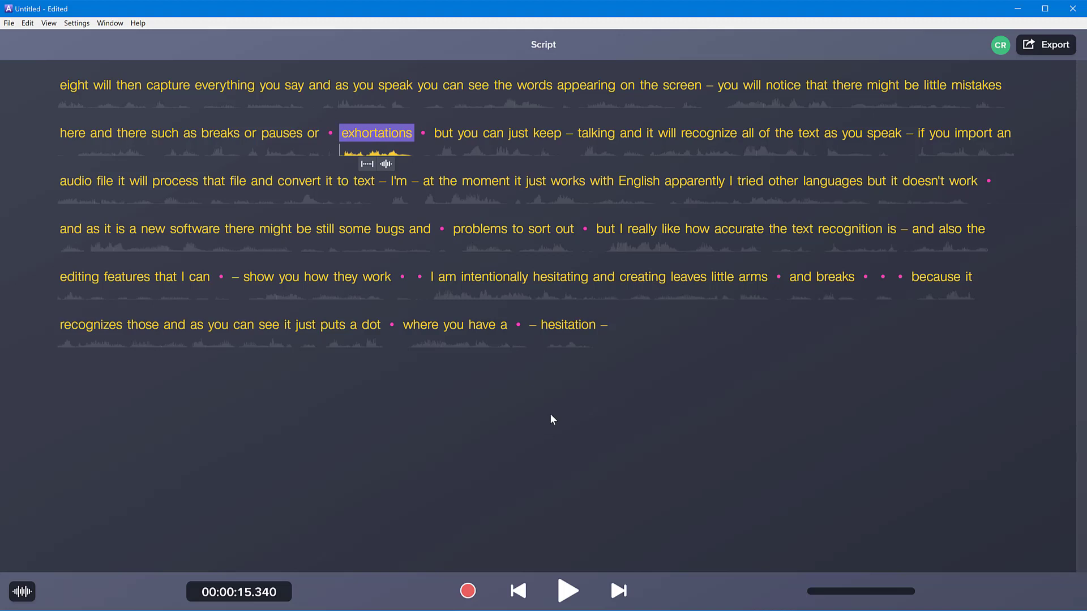
{"action": "left_click", "coordinate": [568, 592]}
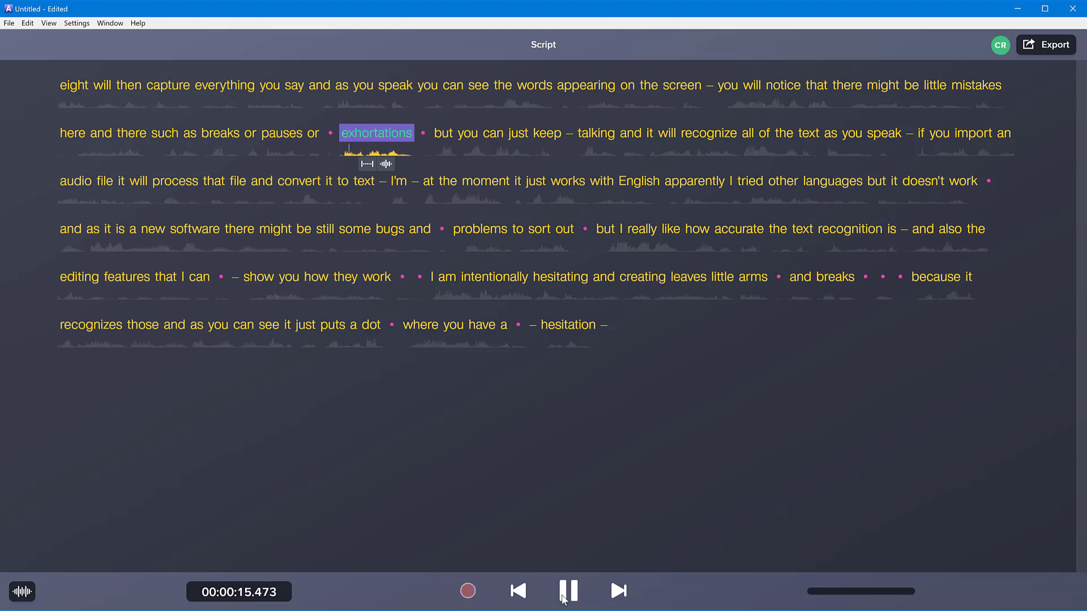
{"action": "left_click", "coordinate": [568, 593]}
{"action": "left_click", "coordinate": [370, 129]}
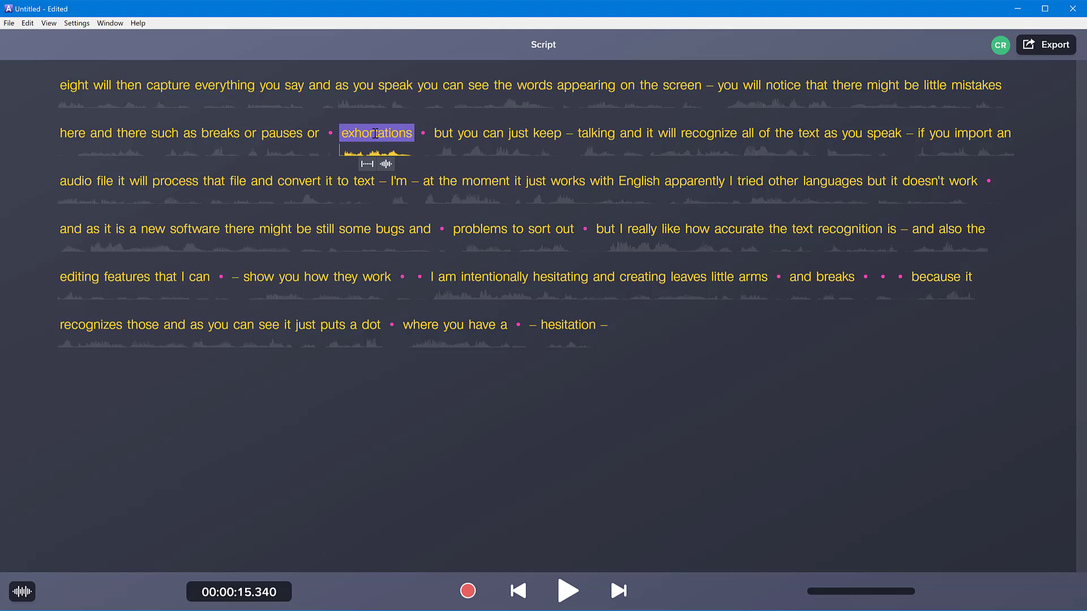
Replace the misheard 'exhortations' with the custom word 'hesitations'.
{"action": "right_click", "coordinate": [375, 134]}
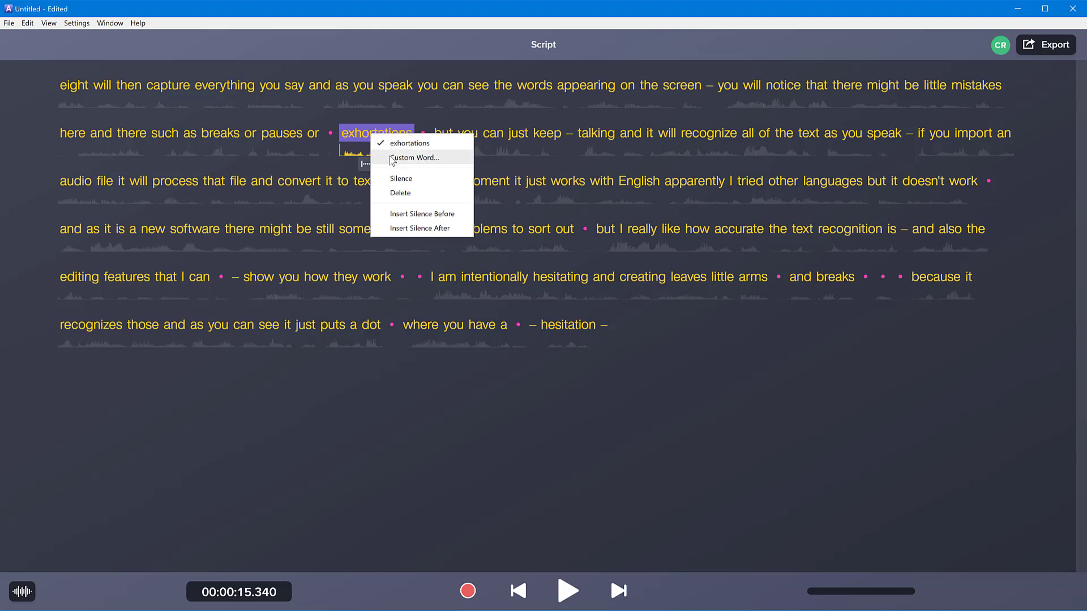
{"action": "left_click", "coordinate": [424, 158]}
{"action": "type", "text": "hesi"}
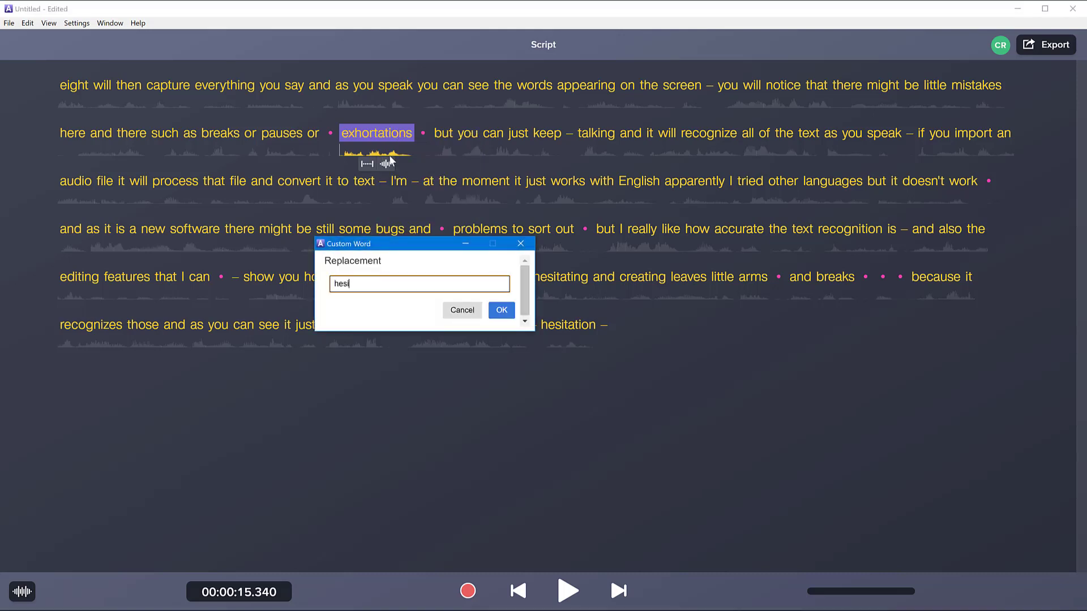
{"action": "type", "text": "tations"}
{"action": "left_click", "coordinate": [510, 316]}
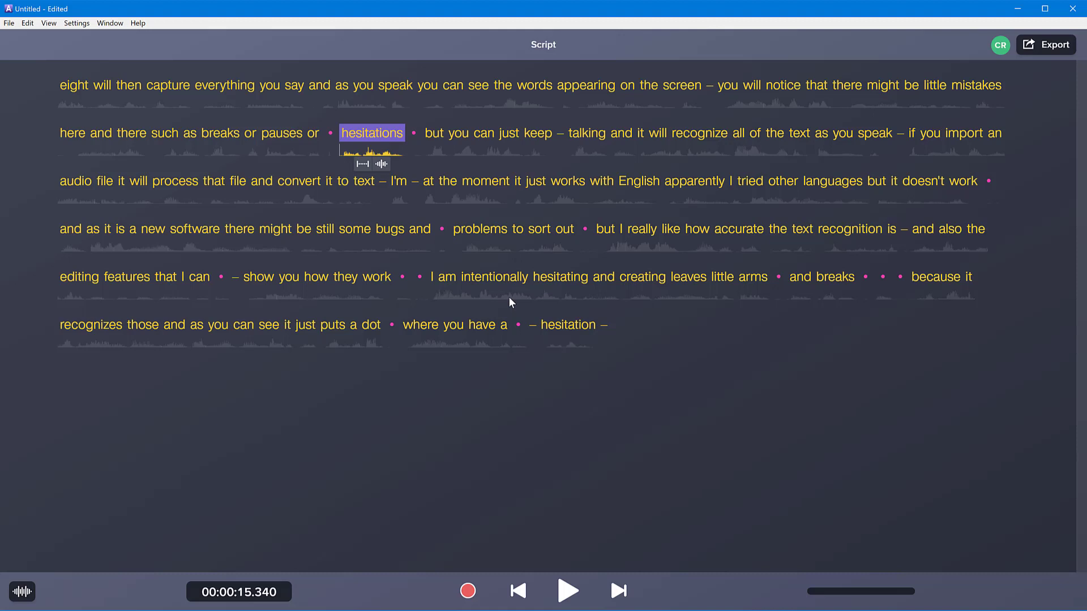
Remove 'hesitations' after 'pauses or' and paste it right after 'just keep'.
{"action": "left_click", "coordinate": [539, 440]}
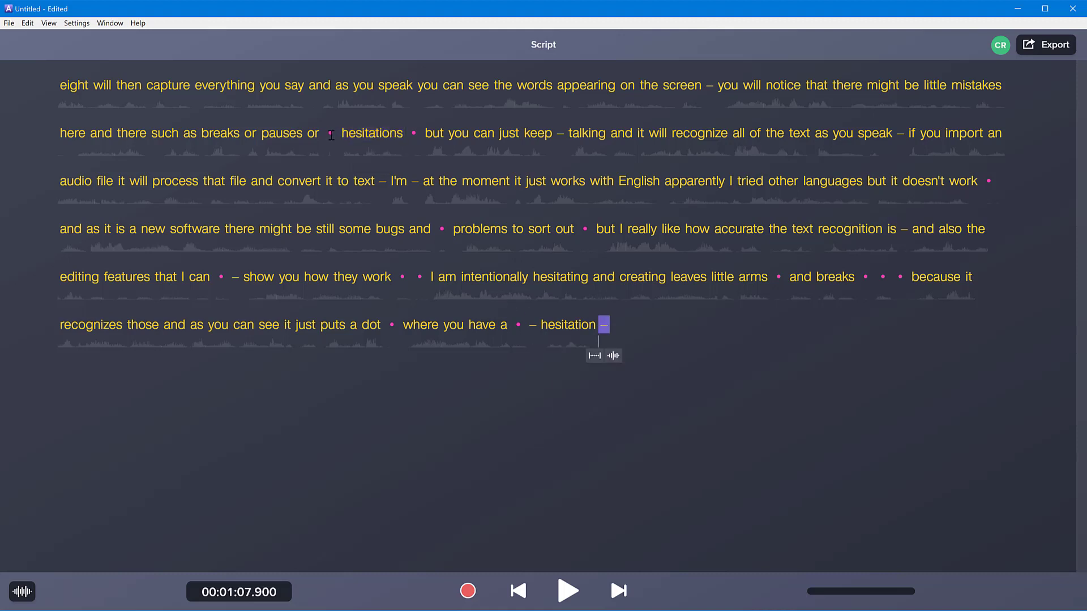
{"action": "left_click", "coordinate": [331, 133]}
{"action": "left_click", "coordinate": [403, 403]}
{"action": "left_click", "coordinate": [371, 133]}
{"action": "key", "text": "ctrl+c"}
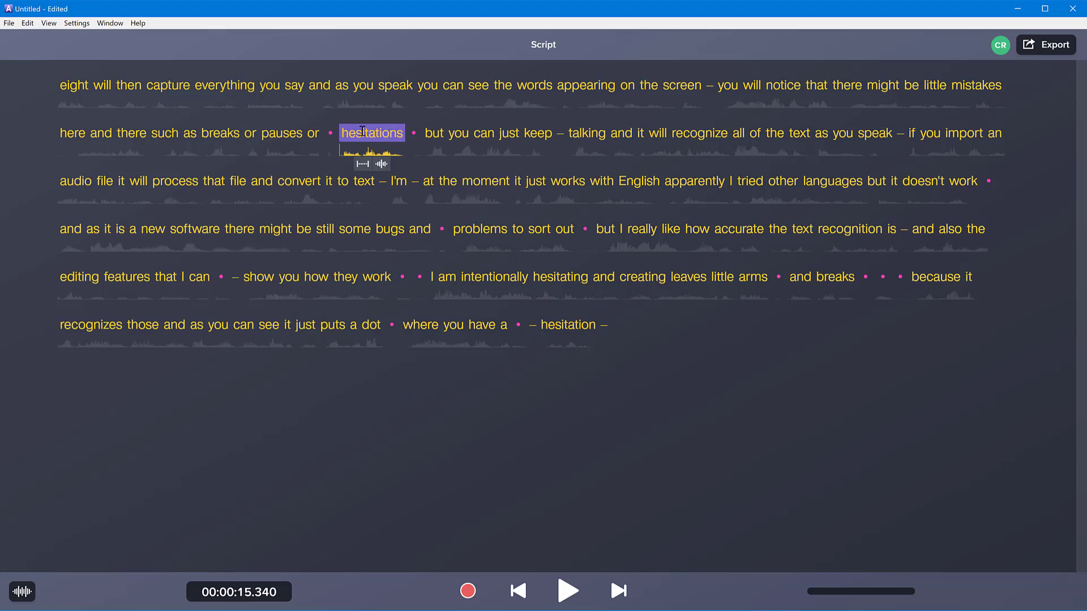
{"action": "key", "text": "Delete"}
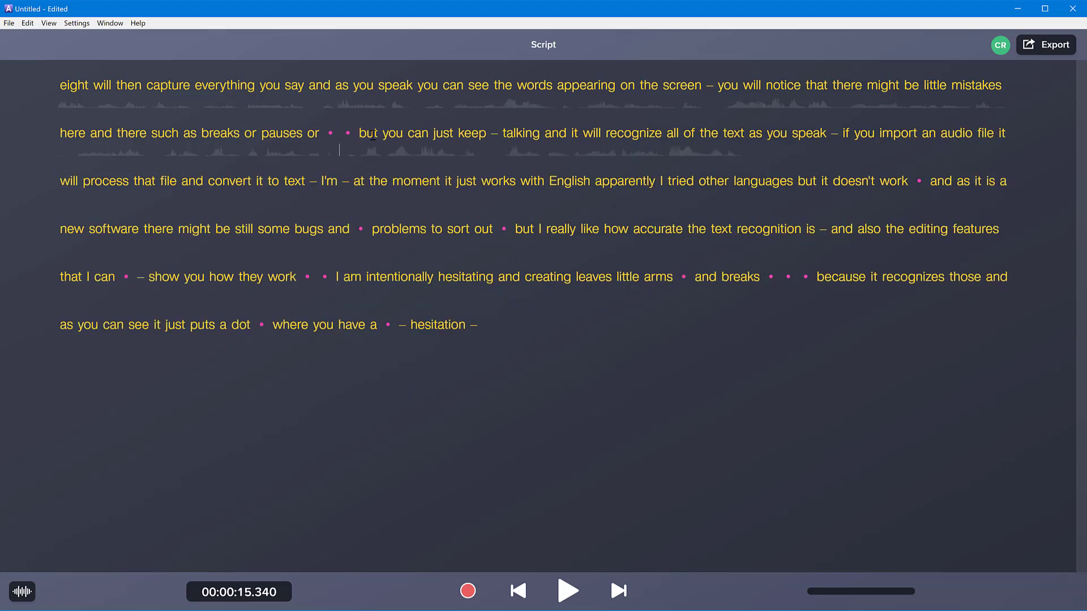
{"action": "left_click", "coordinate": [495, 134]}
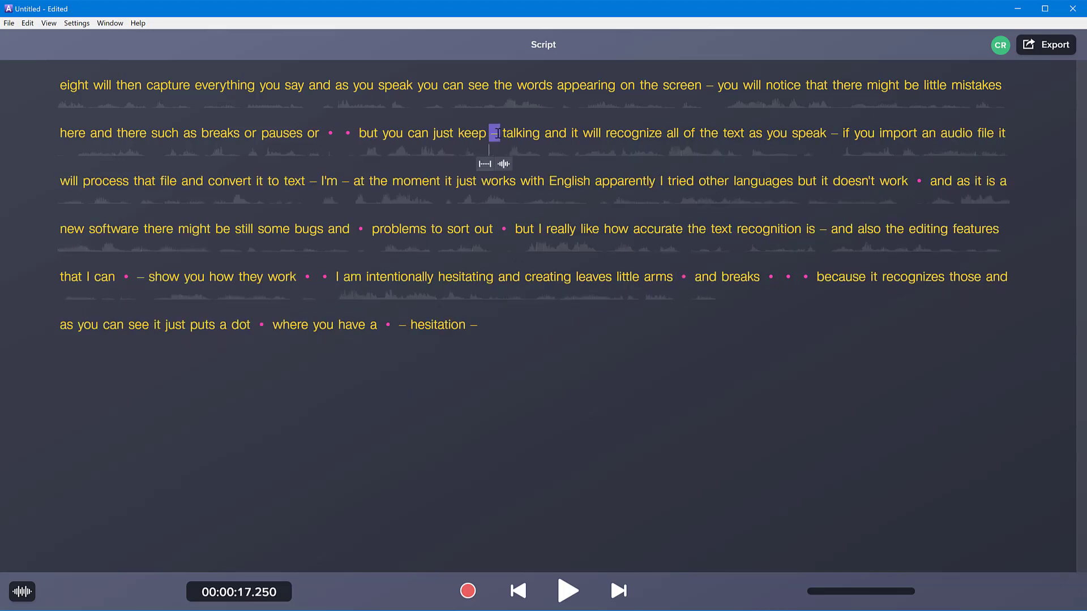
{"action": "key", "text": "ctrl+v"}
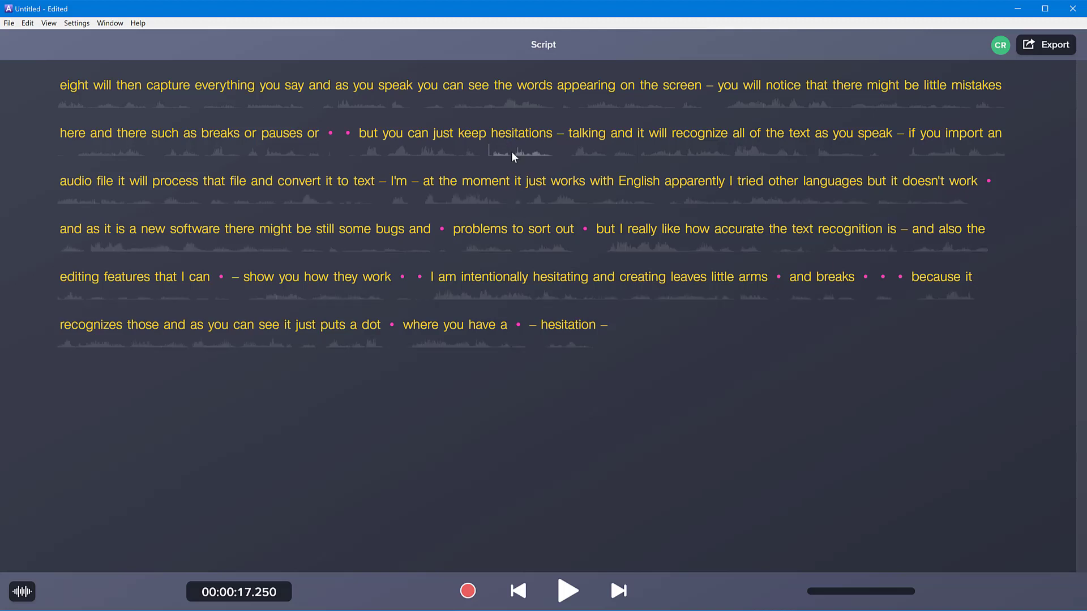
{"action": "left_click", "coordinate": [230, 134]}
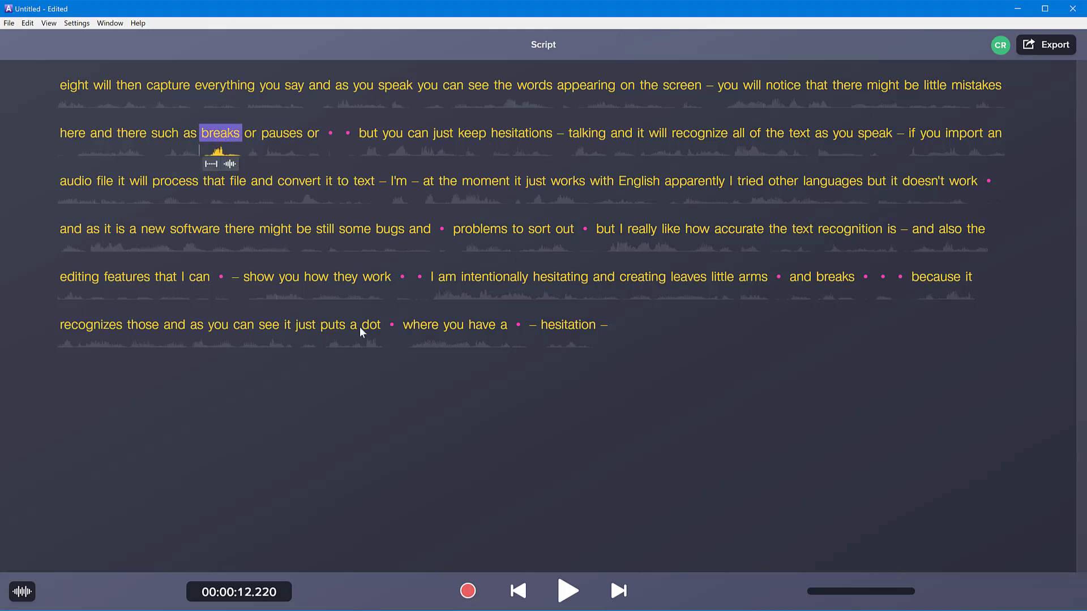
{"action": "left_click", "coordinate": [569, 592]}
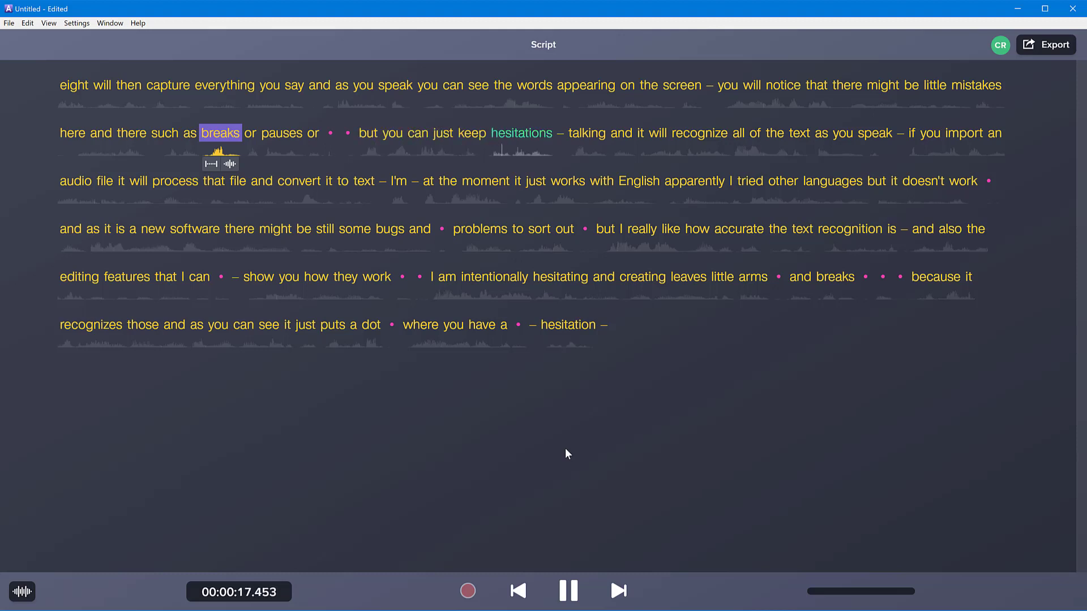
{"action": "left_click", "coordinate": [562, 593]}
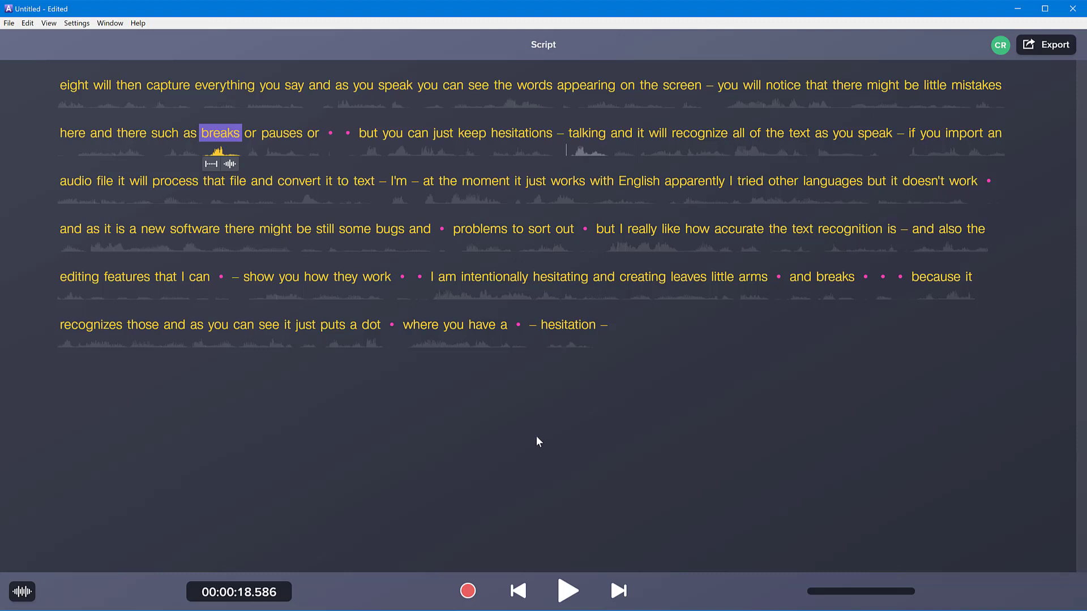
{"action": "key", "text": "End"}
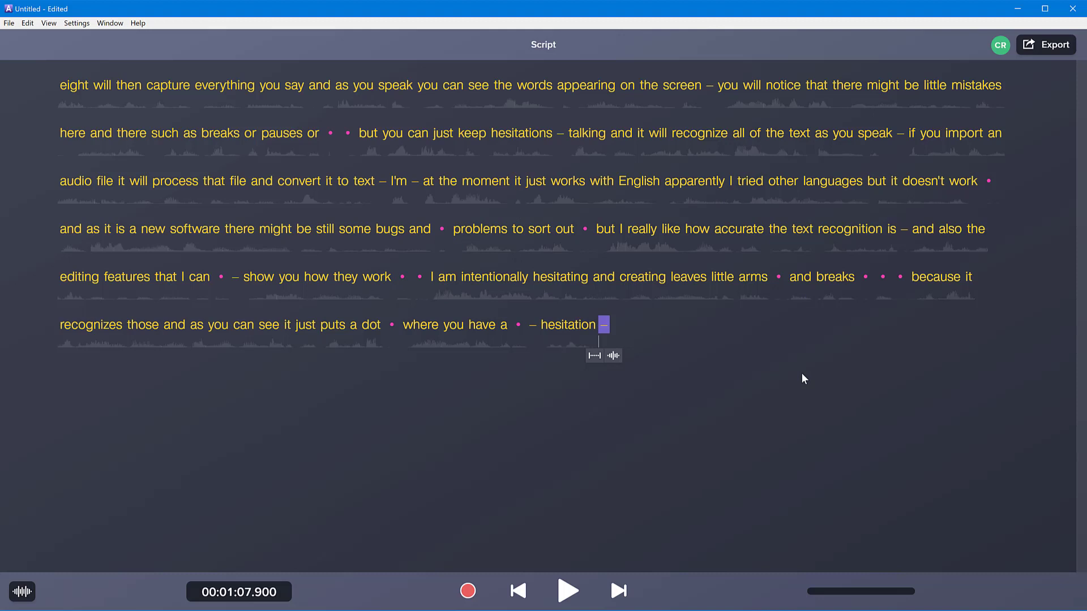
{"action": "left_click", "coordinate": [9, 24]}
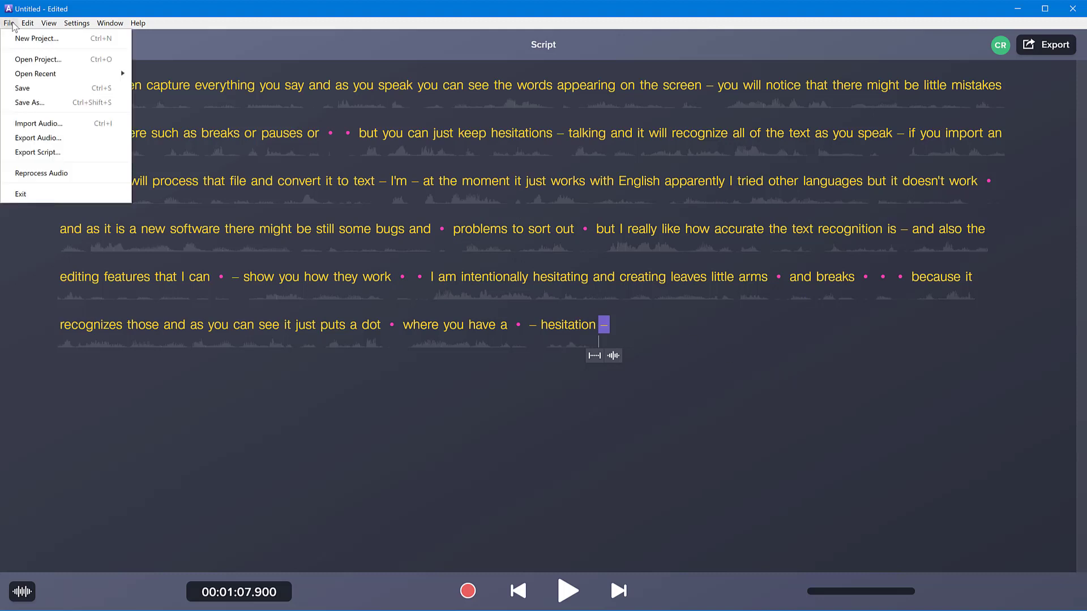
Show the Edit menu's Silence All Hesitations and Delete All Hesitations commands.
{"action": "mouse_move", "coordinate": [26, 26]}
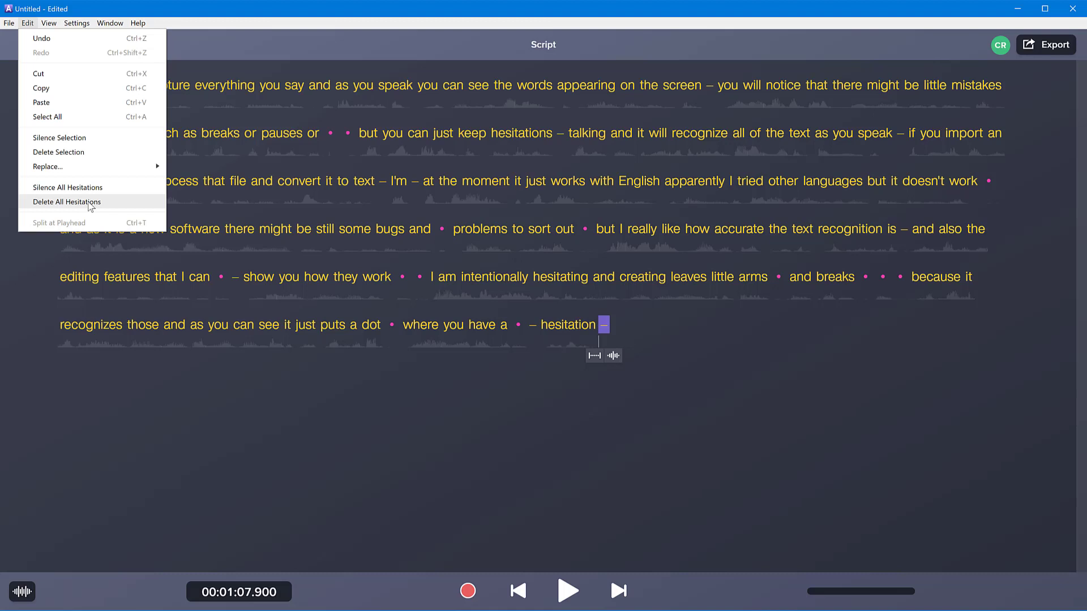
Apply Silence All Hesitations, review playback from 'as', then jump to the transcript end.
{"action": "left_click", "coordinate": [78, 190]}
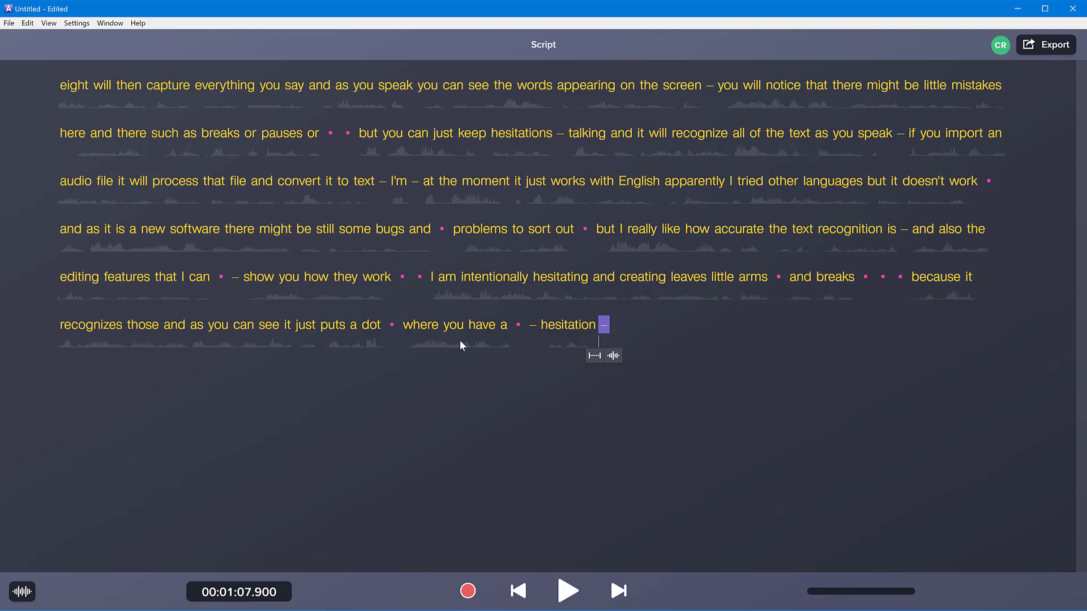
{"action": "left_click", "coordinate": [192, 134]}
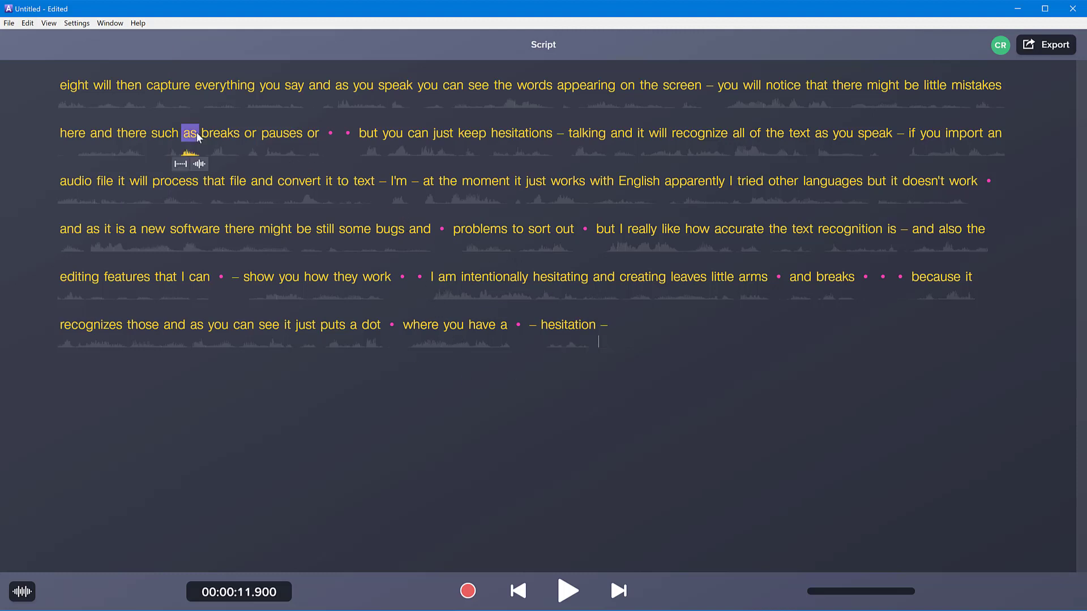
{"action": "left_click", "coordinate": [569, 600]}
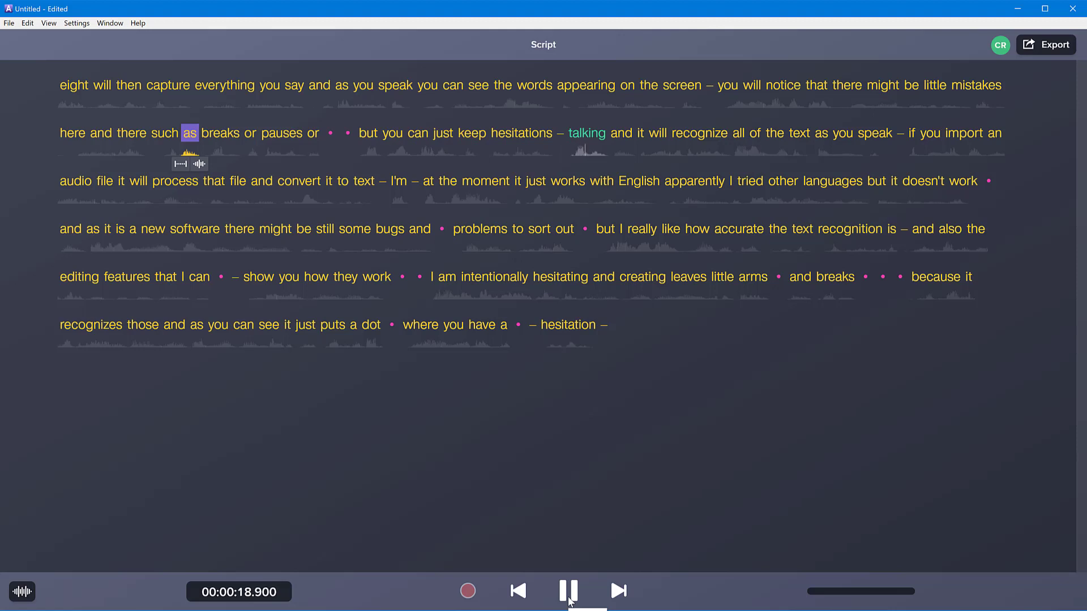
{"action": "left_click", "coordinate": [570, 597]}
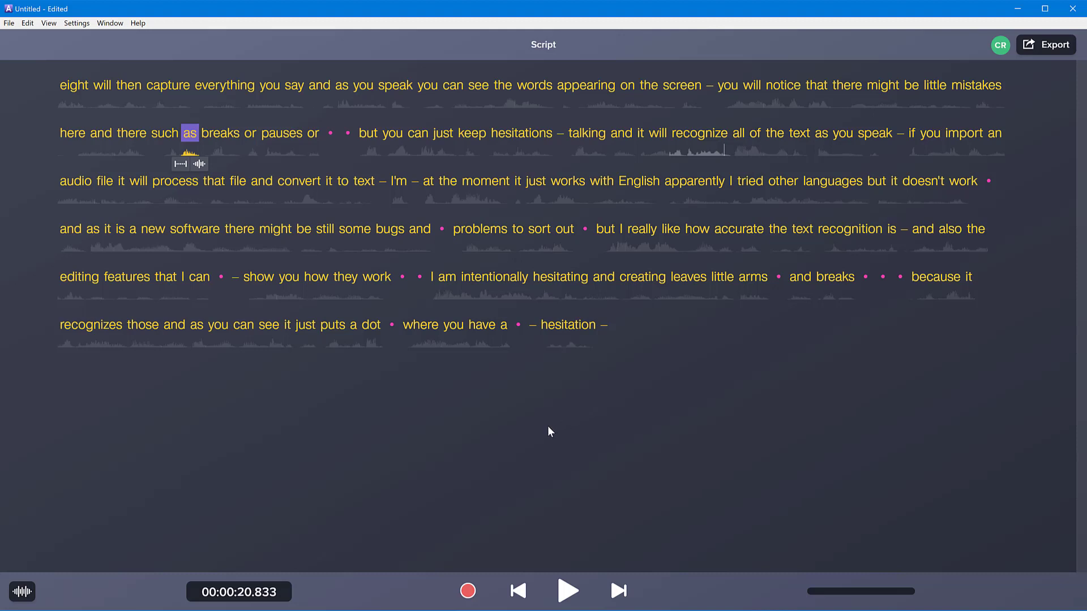
{"action": "key", "text": "ctrl+End"}
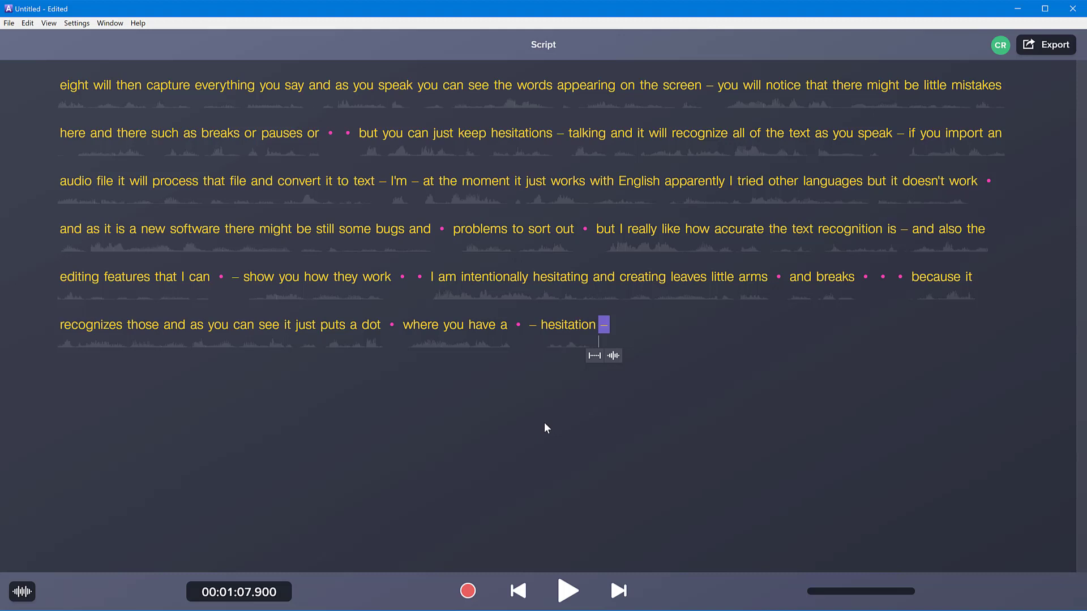
{"action": "left_click", "coordinate": [27, 23]}
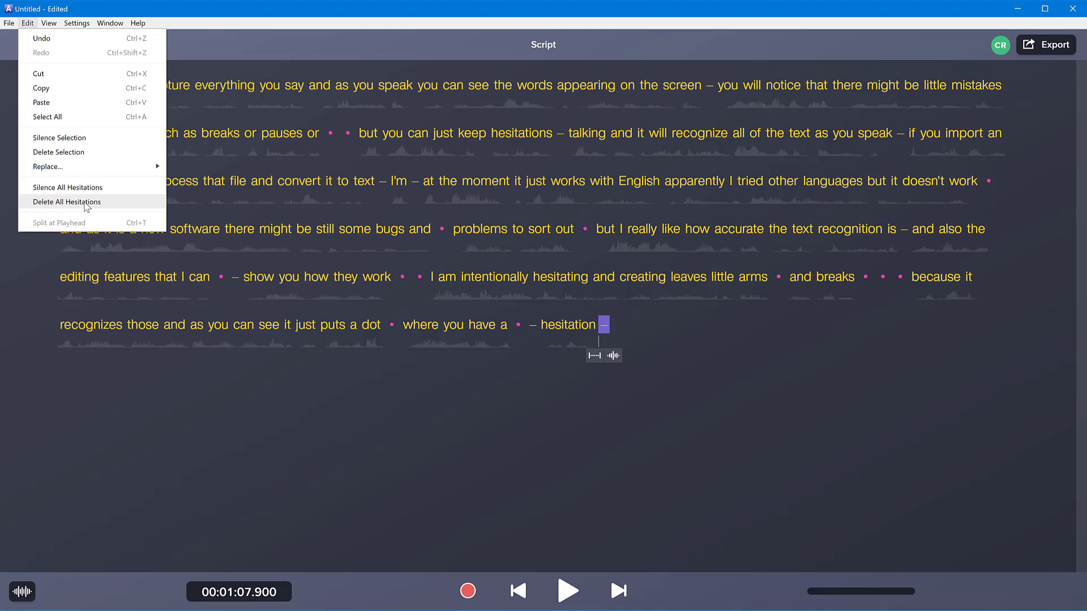
Run Delete All Hesitations and remove the dashes after 'text', 'hesitations' and 'screen'.
{"action": "left_click", "coordinate": [85, 203]}
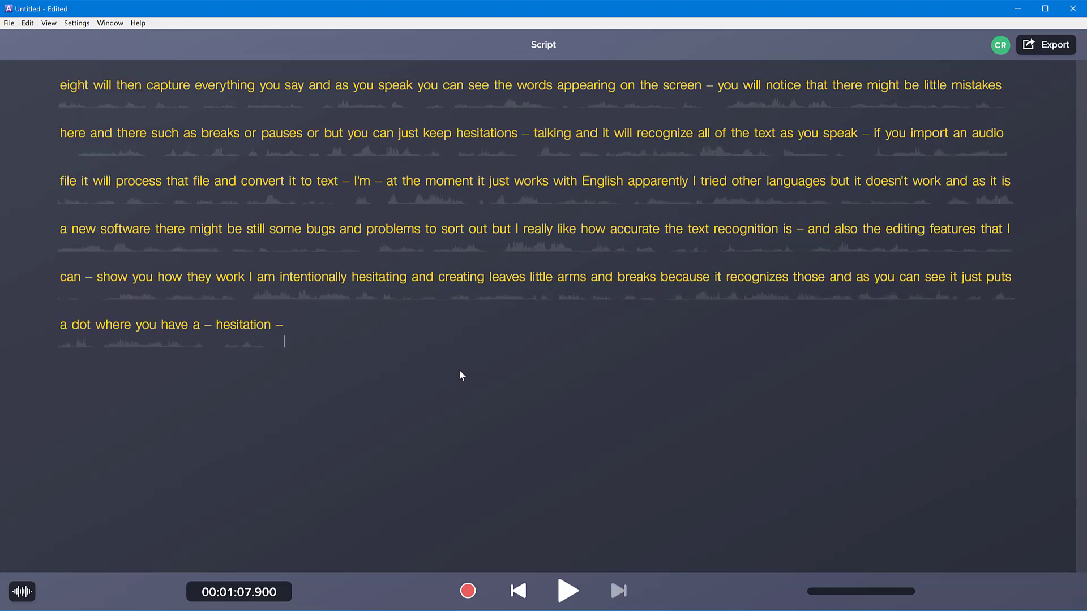
{"action": "left_click", "coordinate": [346, 181]}
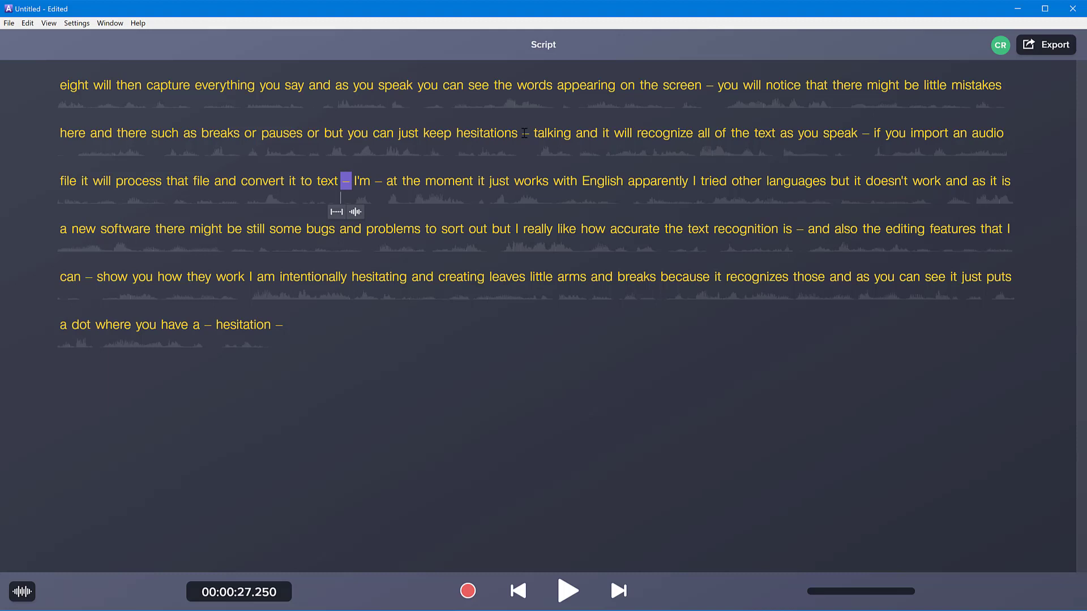
{"action": "left_click", "coordinate": [27, 24]}
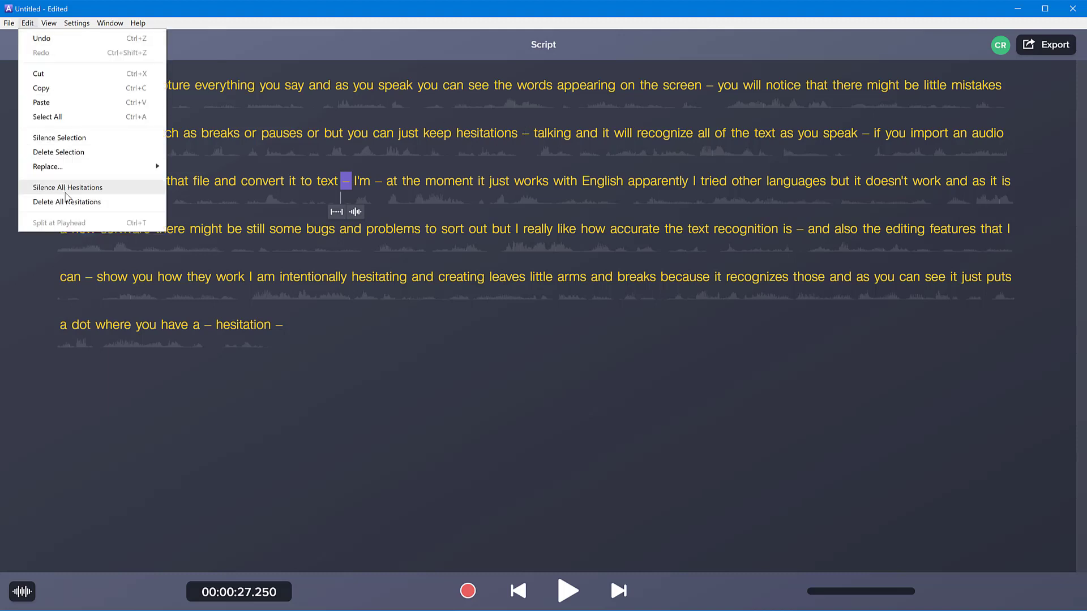
{"action": "left_click", "coordinate": [502, 439]}
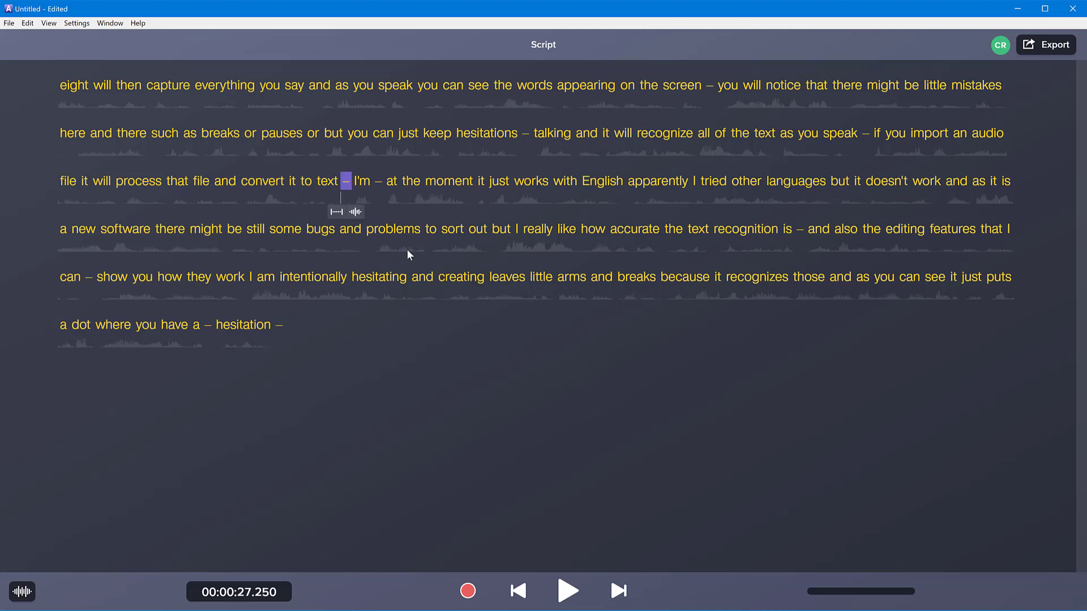
{"action": "key", "text": "Delete"}
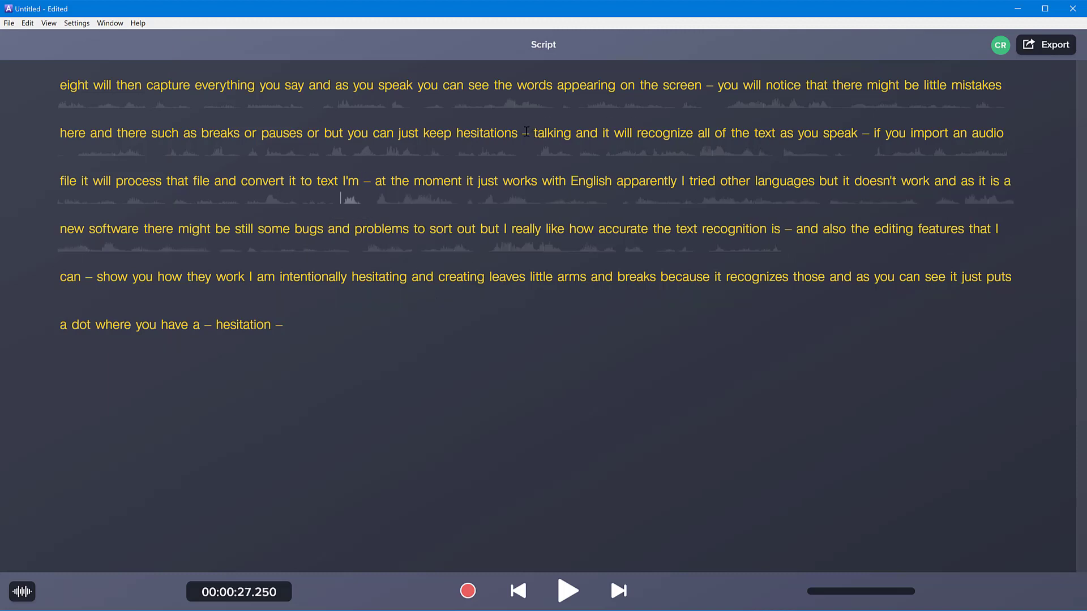
{"action": "key", "text": "Delete"}
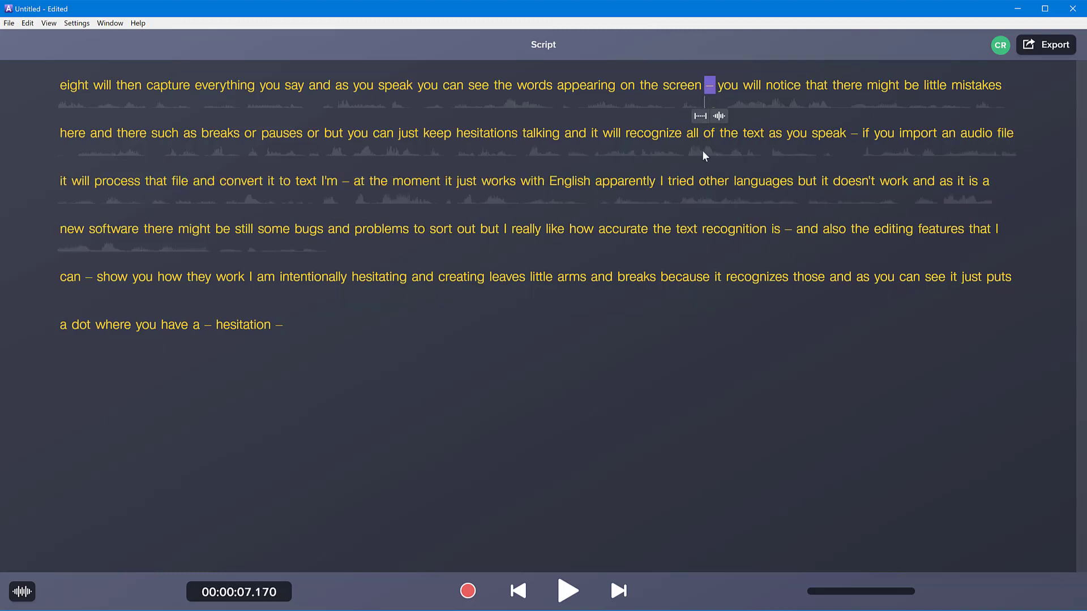
{"action": "key", "text": "Delete"}
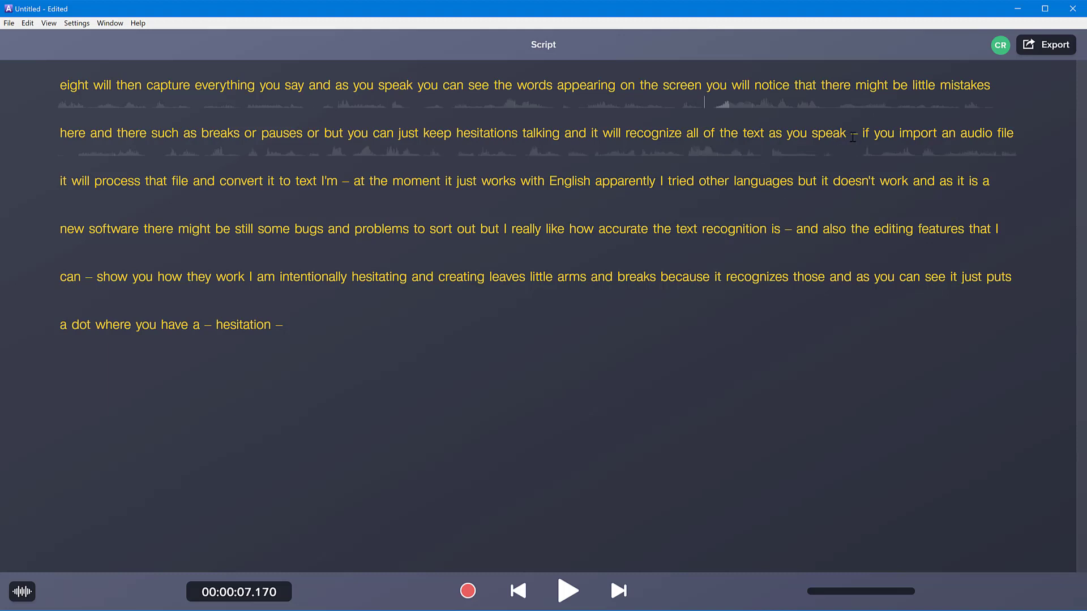
Delete the remaining dashes after 'speak', 'is', the final 'hesitation' and 'I'm'.
{"action": "left_click", "coordinate": [853, 133]}
{"action": "key", "text": "Delete"}
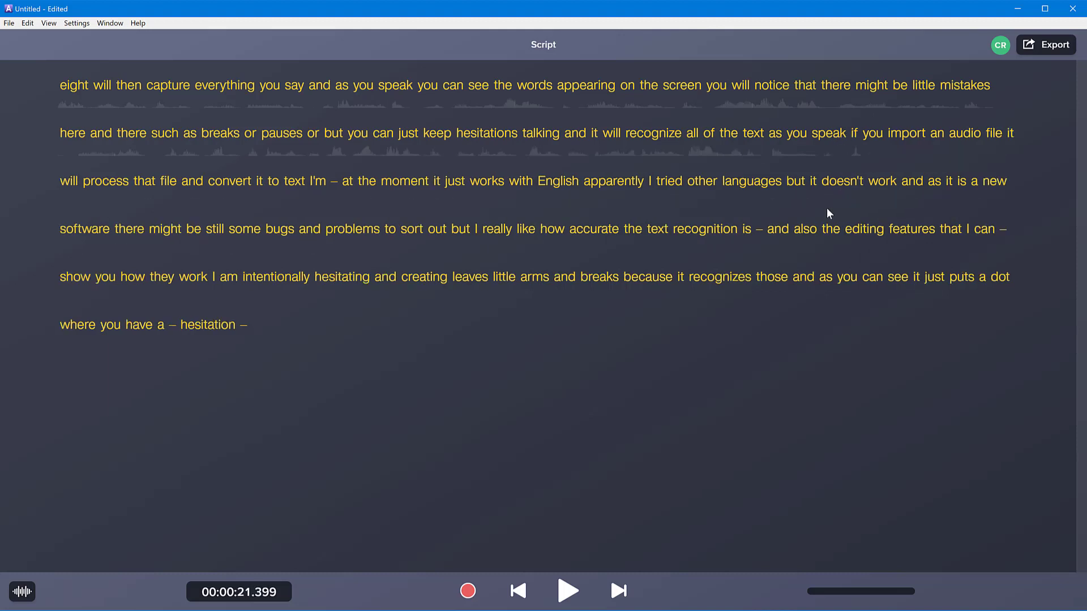
{"action": "left_click", "coordinate": [759, 228]}
{"action": "key", "text": "Delete"}
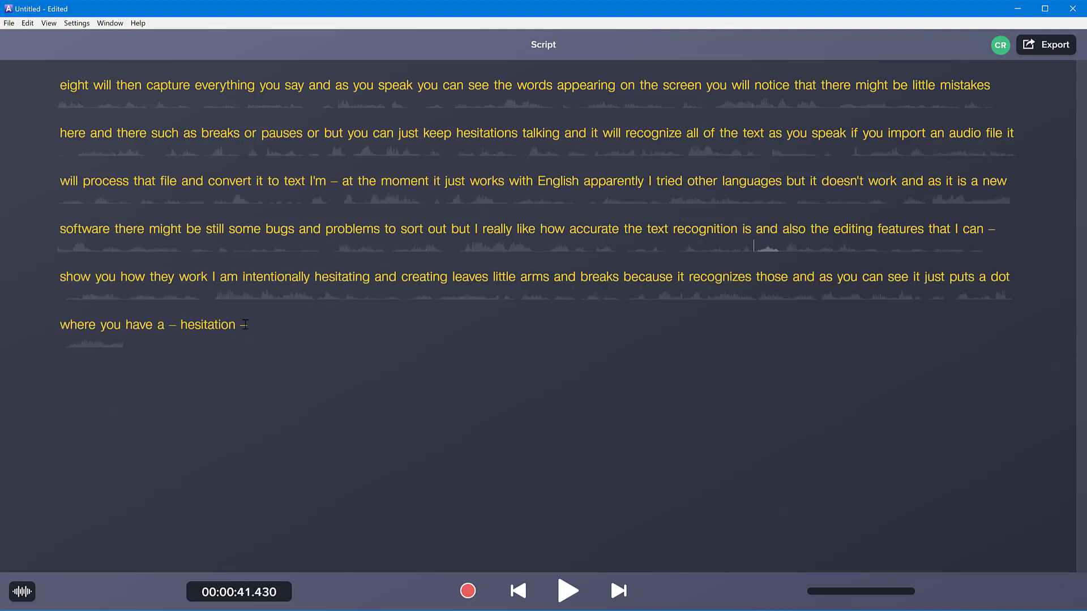
{"action": "left_click", "coordinate": [244, 324]}
{"action": "key", "text": "Delete"}
{"action": "key", "text": "Delete"}
{"action": "left_click", "coordinate": [335, 177]}
{"action": "key", "text": "Delete"}
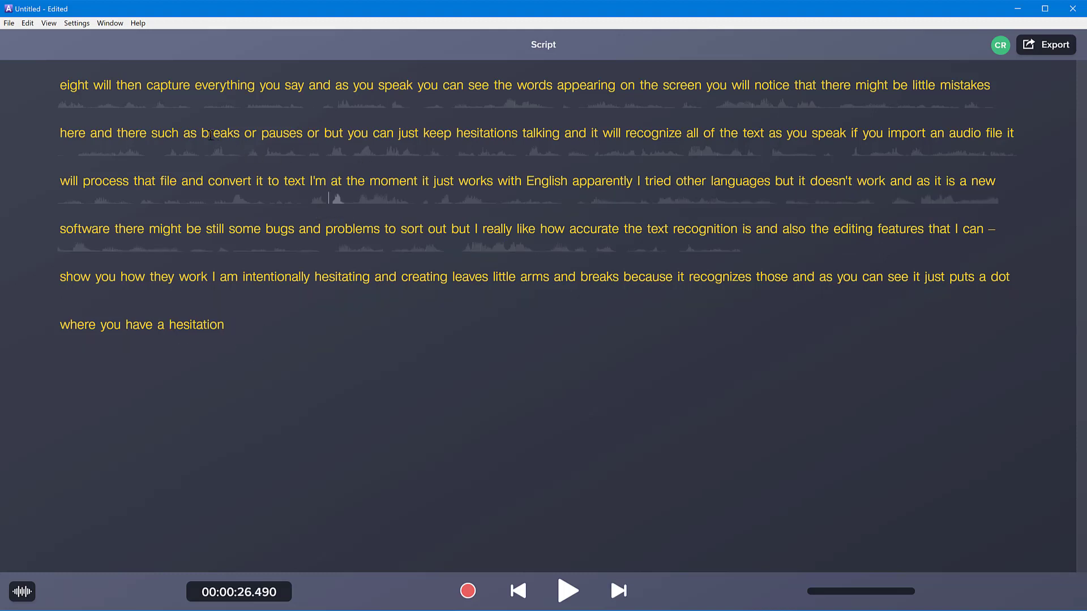
Play the cleaned narration back starting from the word 'there'.
{"action": "left_click", "coordinate": [211, 135]}
{"action": "key", "text": "Left"}
{"action": "key", "text": "Left"}
{"action": "key", "text": "Left"}
{"action": "left_click", "coordinate": [578, 591]}
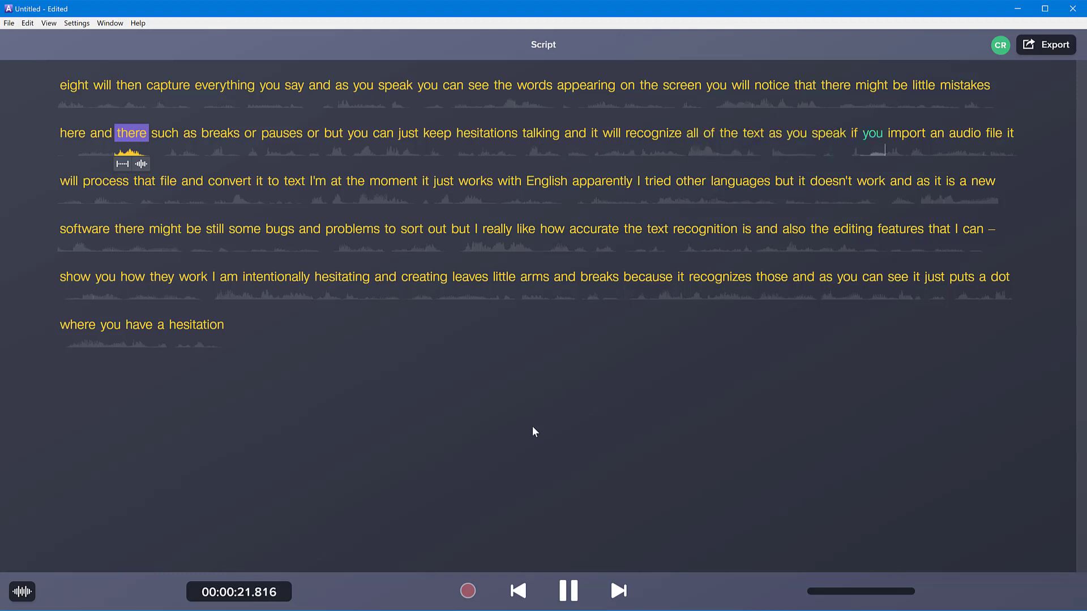
Stop the check playback, jump to the last word 'hesitation', and show the File menu.
{"action": "left_click", "coordinate": [568, 591]}
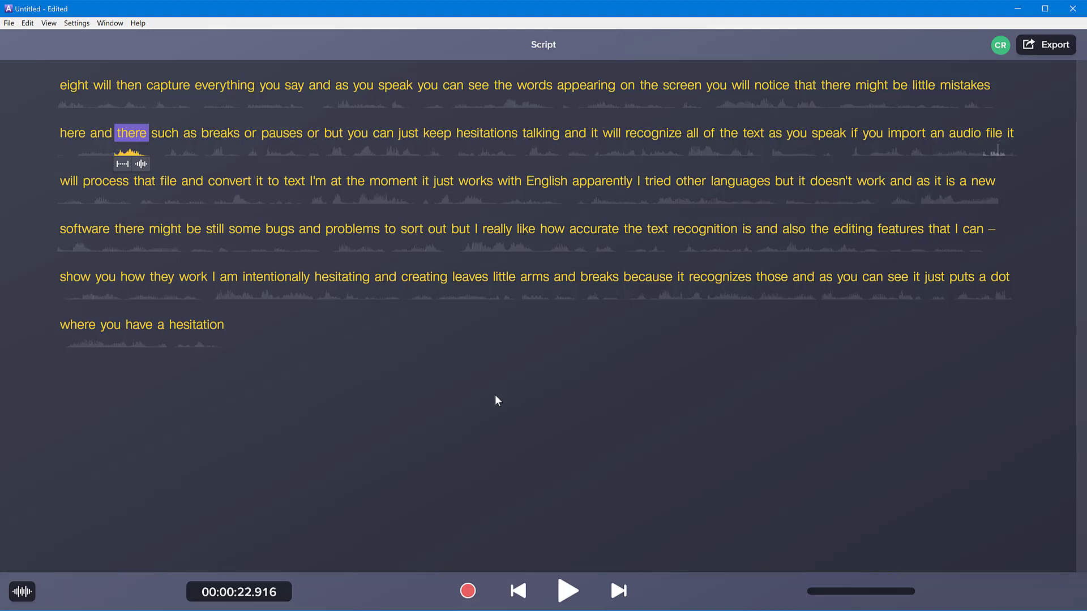
{"action": "key", "text": "End"}
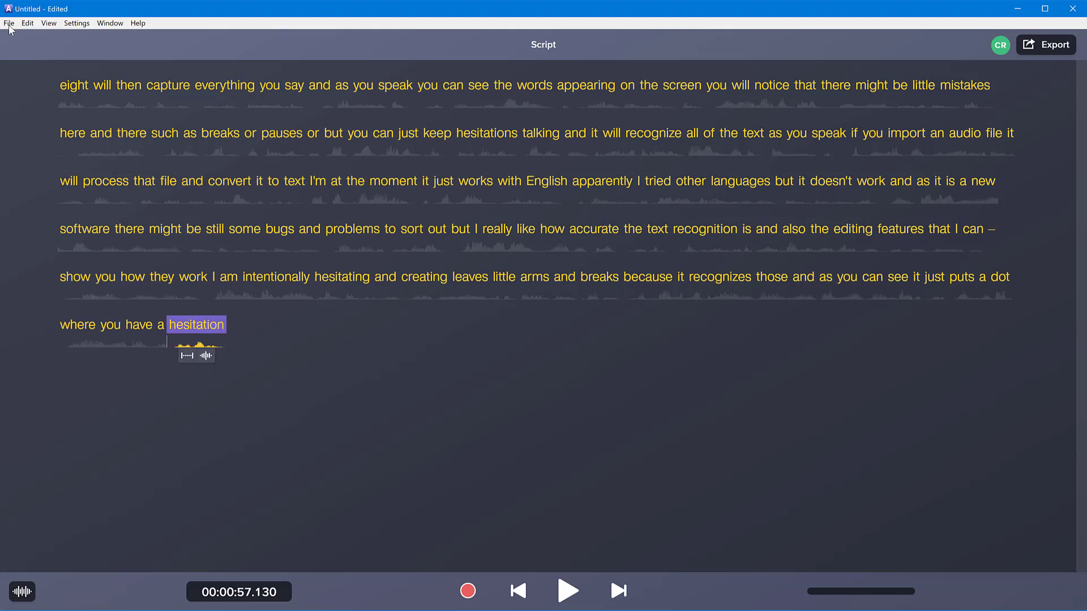
{"action": "left_click", "coordinate": [9, 23]}
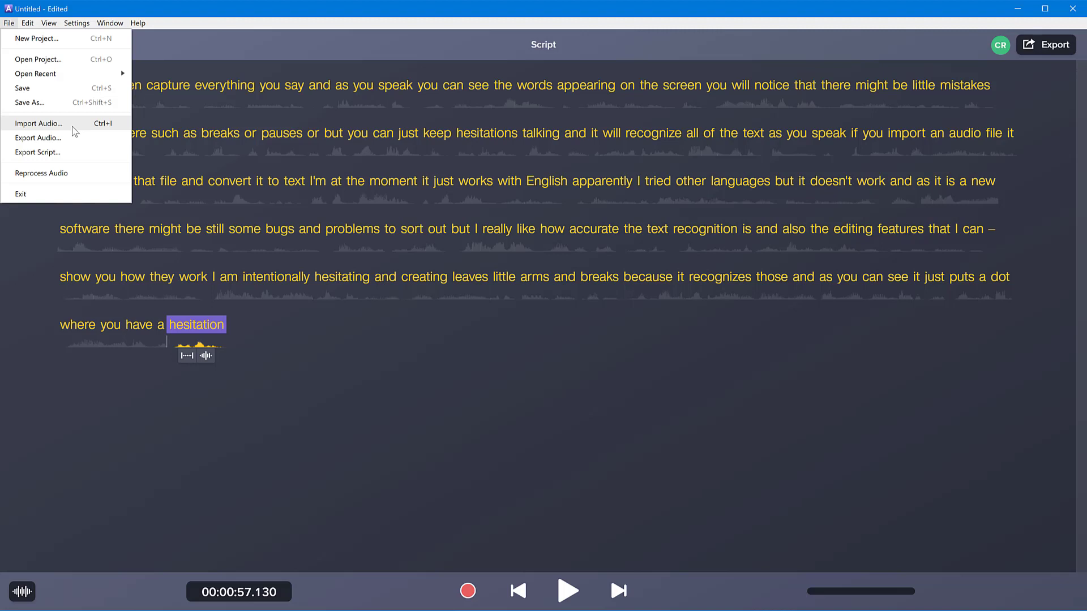
Dismiss the File menu, open the Waveform Editor, and select 'moment' to view its waveform.
{"action": "left_click", "coordinate": [501, 462]}
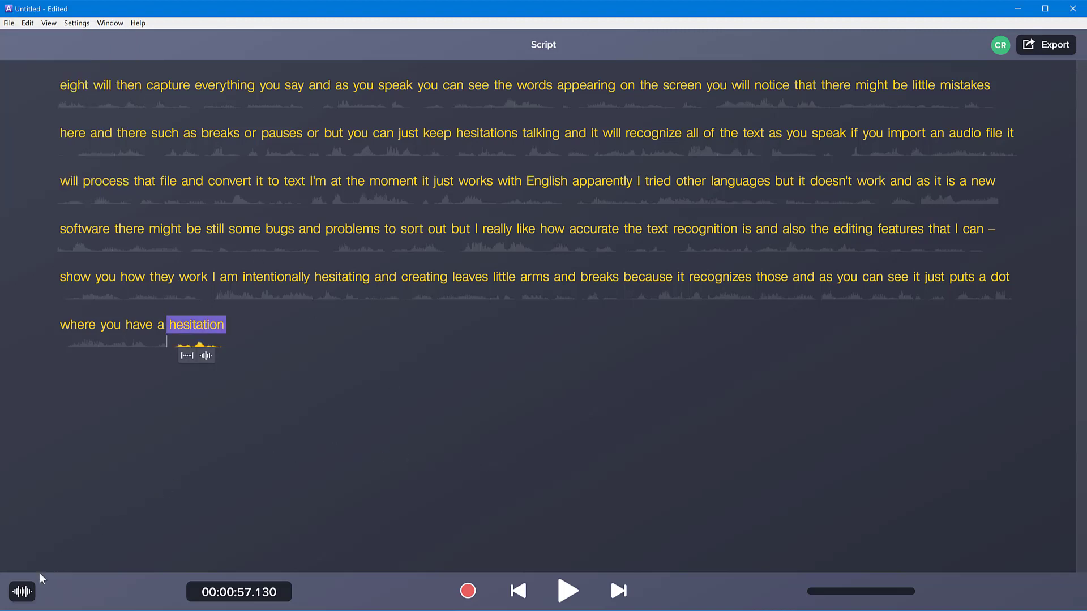
{"action": "left_click", "coordinate": [24, 594]}
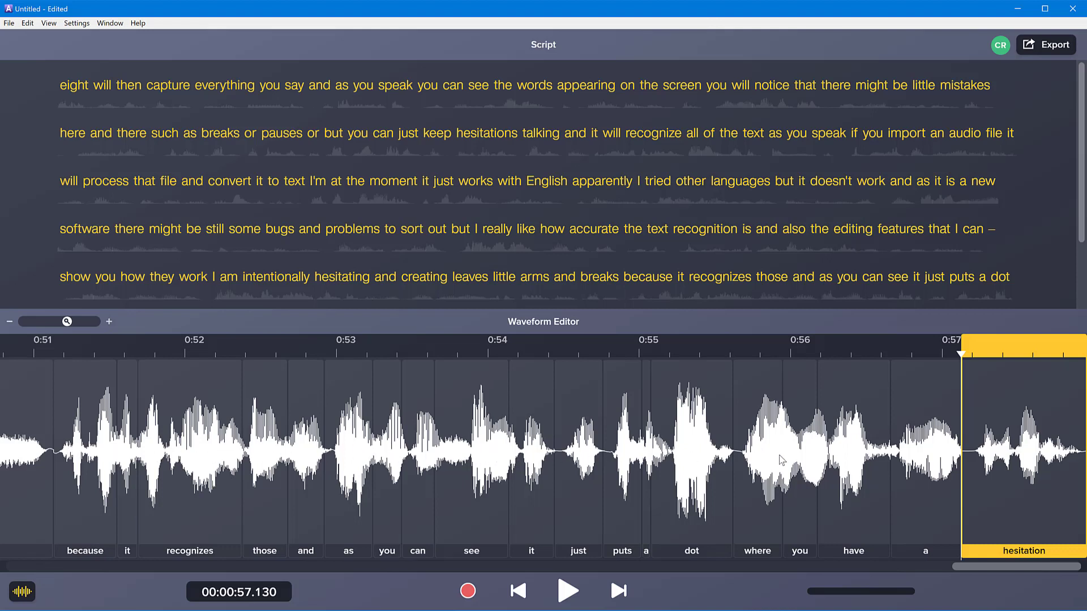
{"action": "mouse_move", "coordinate": [960, 354]}
{"action": "left_mouse_down"}
{"action": "mouse_move", "coordinate": [218, 389]}
{"action": "mouse_move", "coordinate": [9, 412]}
{"action": "mouse_move", "coordinate": [79, 426]}
{"action": "mouse_move", "coordinate": [643, 447]}
{"action": "mouse_move", "coordinate": [340, 463]}
{"action": "mouse_move", "coordinate": [869, 457]}
{"action": "mouse_move", "coordinate": [366, 459]}
{"action": "left_mouse_up"}
{"action": "left_click", "coordinate": [389, 95]}
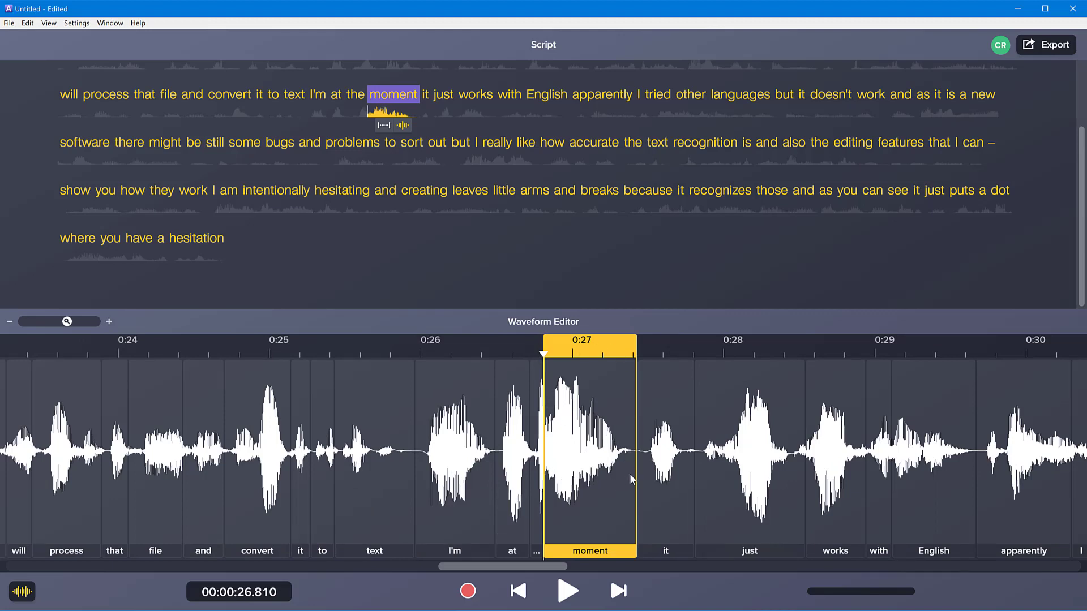
{"action": "right_click", "coordinate": [566, 441]}
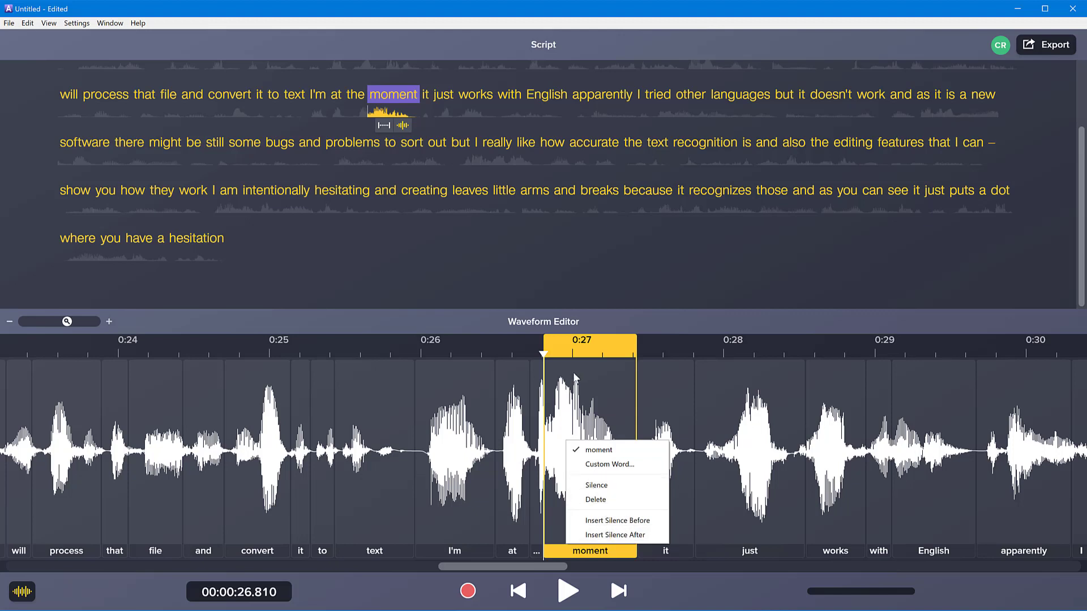
{"action": "left_click", "coordinate": [482, 466]}
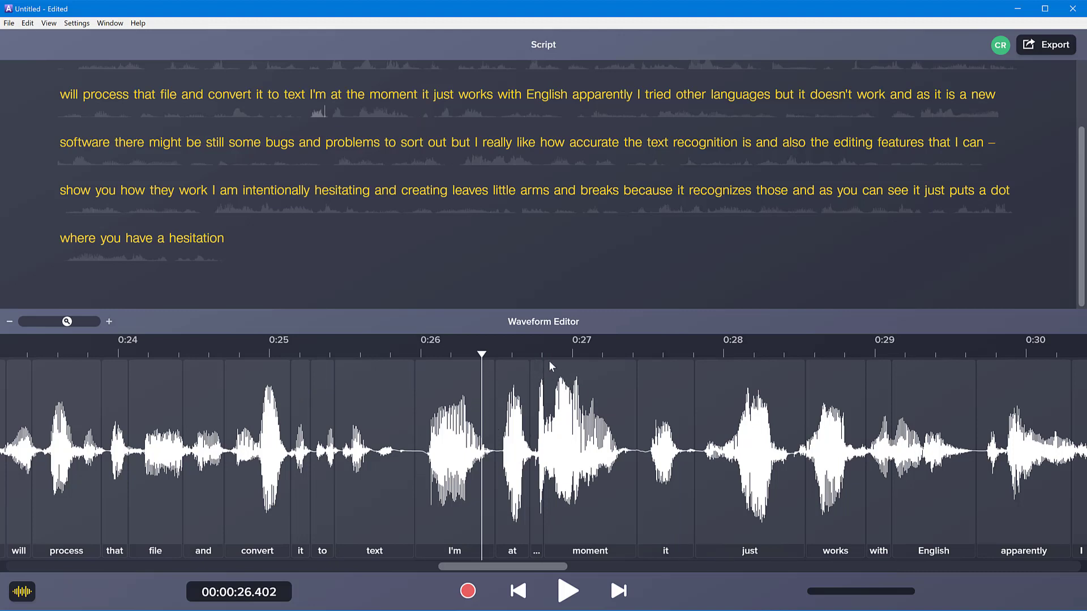
{"action": "left_click_drag", "start_coordinate": [481, 357], "coordinate": [574, 396]}
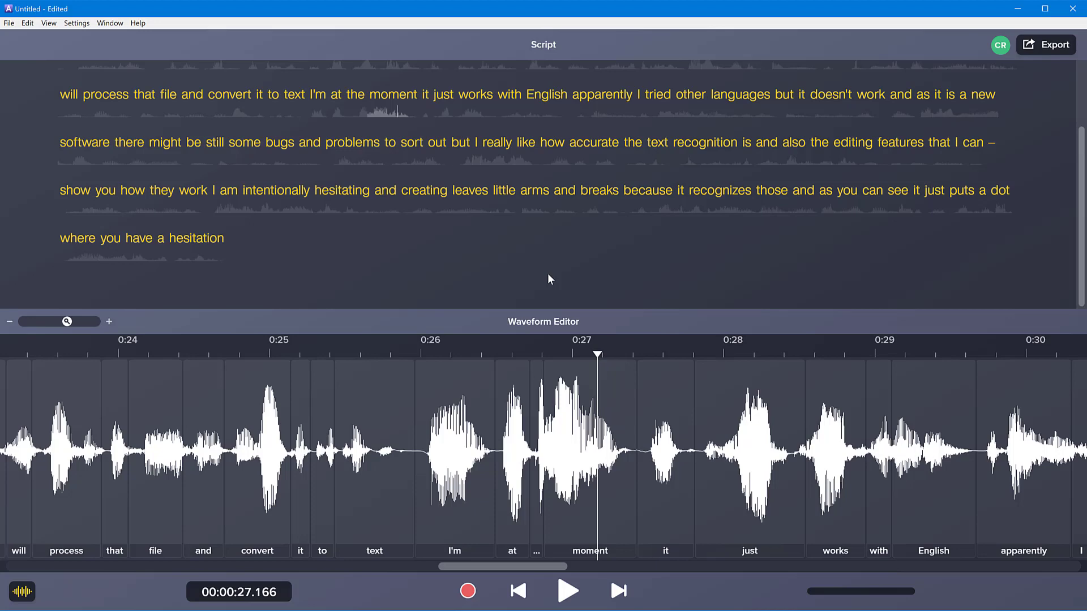
{"action": "scroll", "coordinate": [549, 260], "scroll_direction": "up", "scroll_amount": 2}
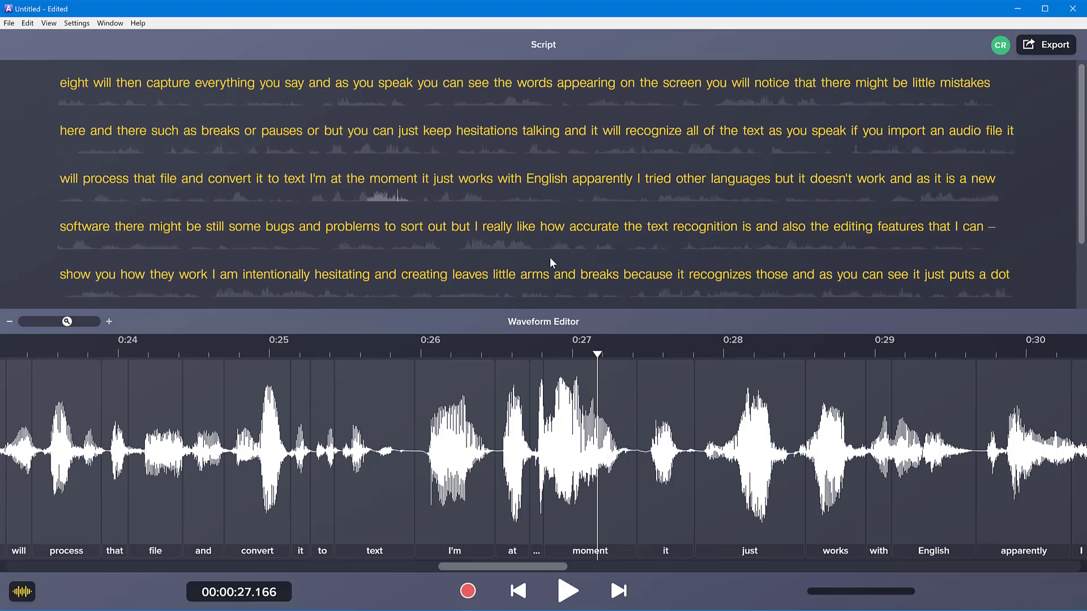
{"action": "scroll", "coordinate": [453, 238], "scroll_direction": "down", "scroll_amount": 2}
{"action": "scroll", "coordinate": [440, 230], "scroll_direction": "up", "scroll_amount": 2}
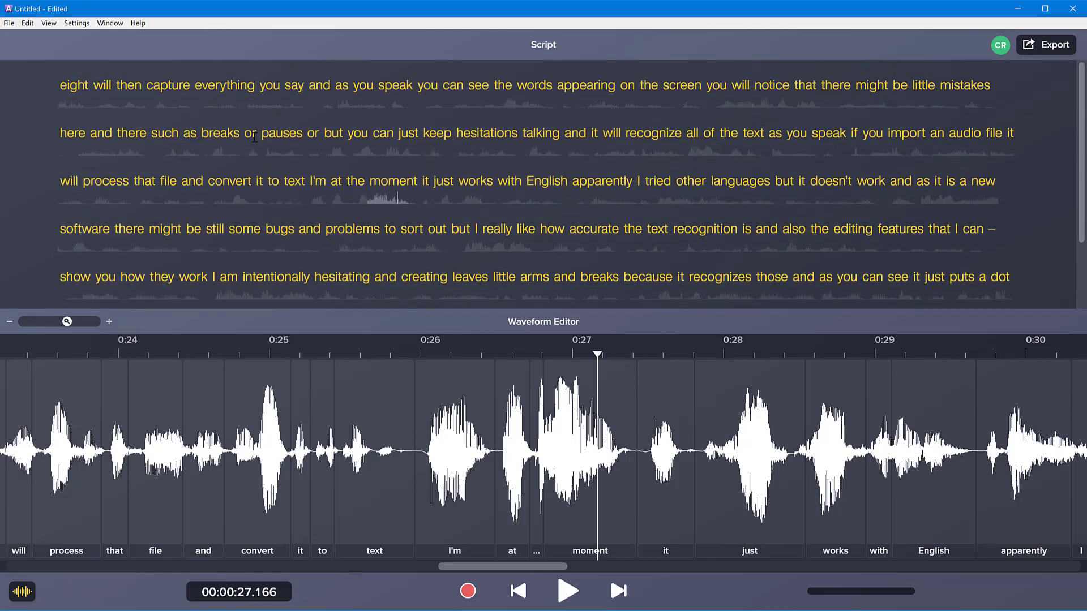